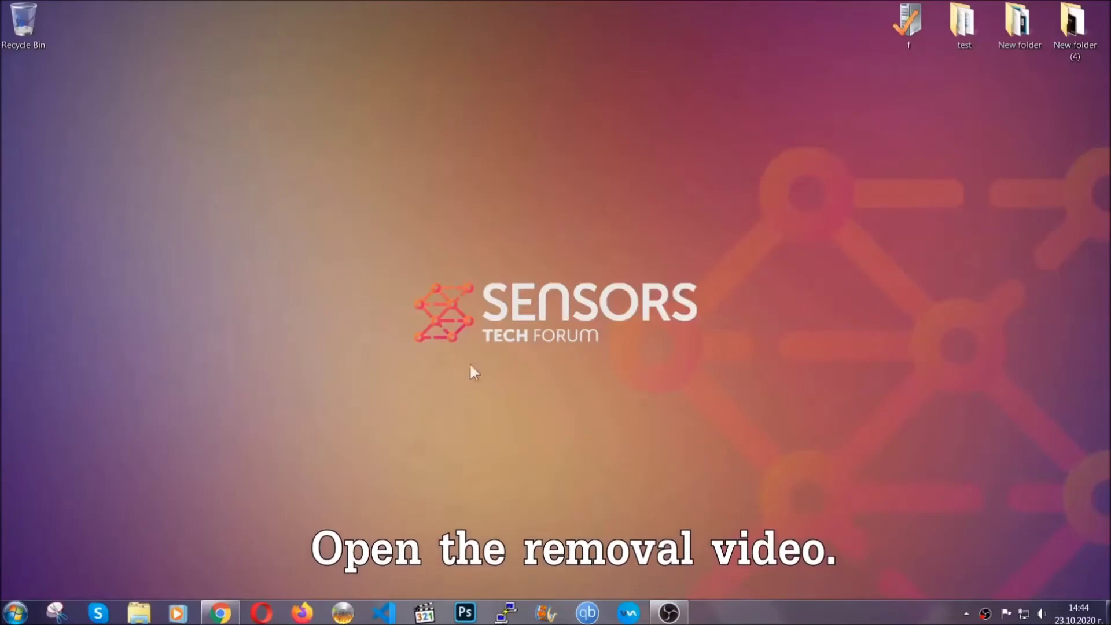
- Bring up the YouTube video 'How to Remove a Ransomware Virus (Windows)' in Chrome
left_click(220, 613)
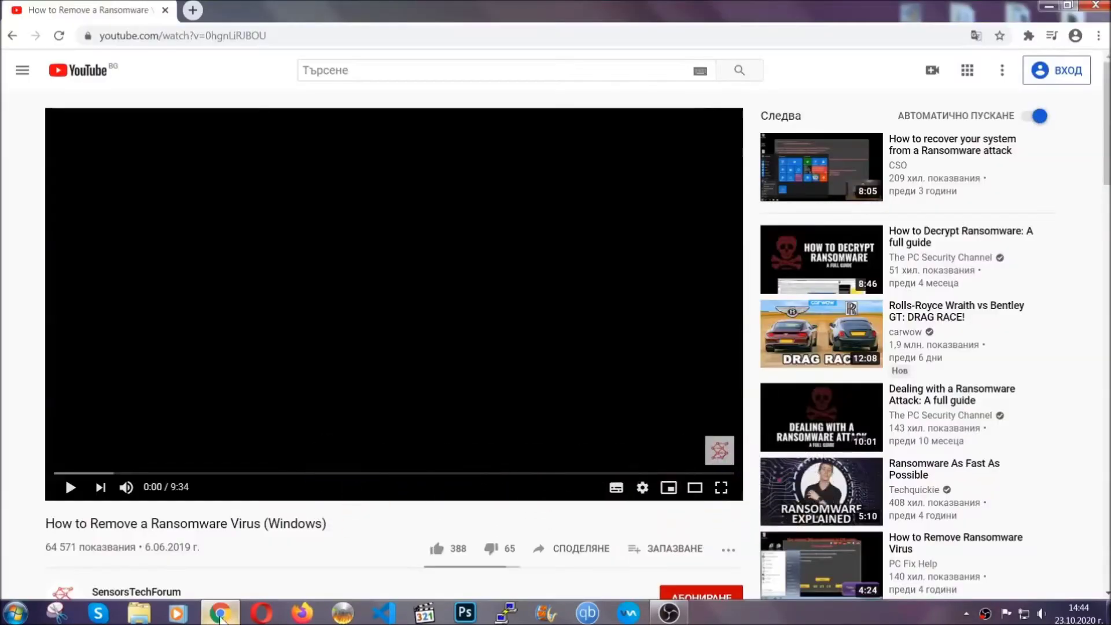
- Follow the description's sensorstechforum link and launch the downloaded SpyHunter-Installer.exe
scroll(202, 472, "down", 4)
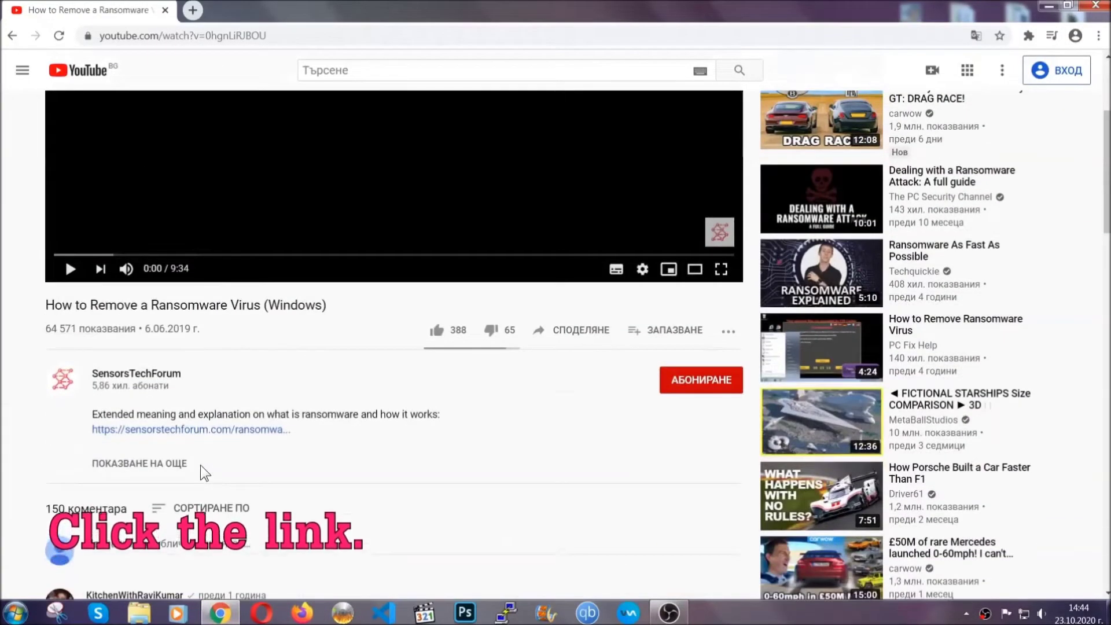
left_click(220, 431)
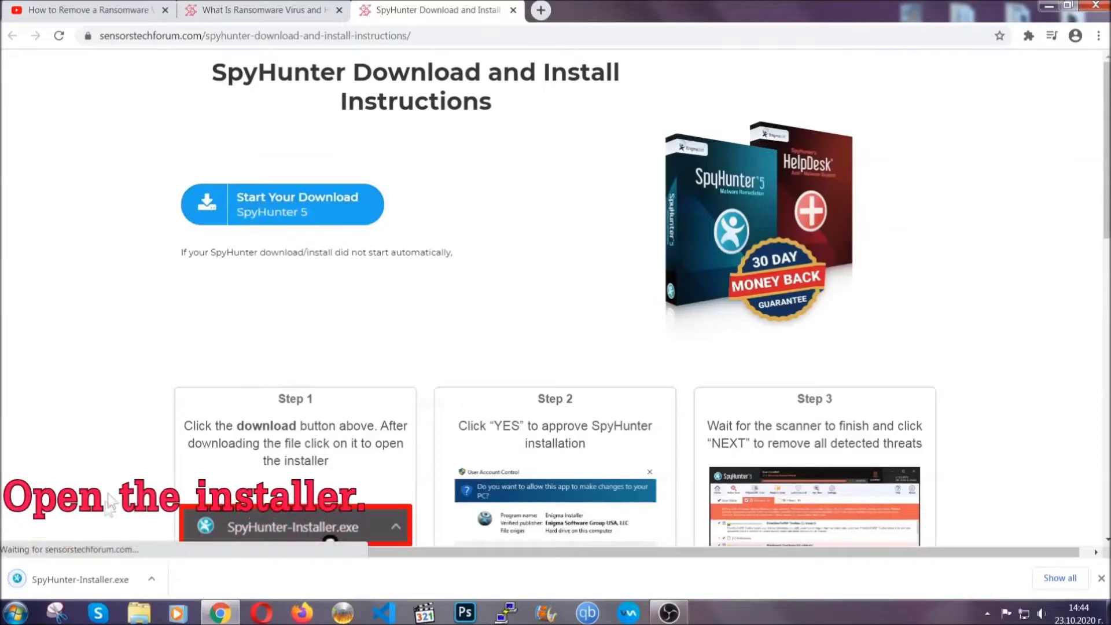
left_click(79, 577)
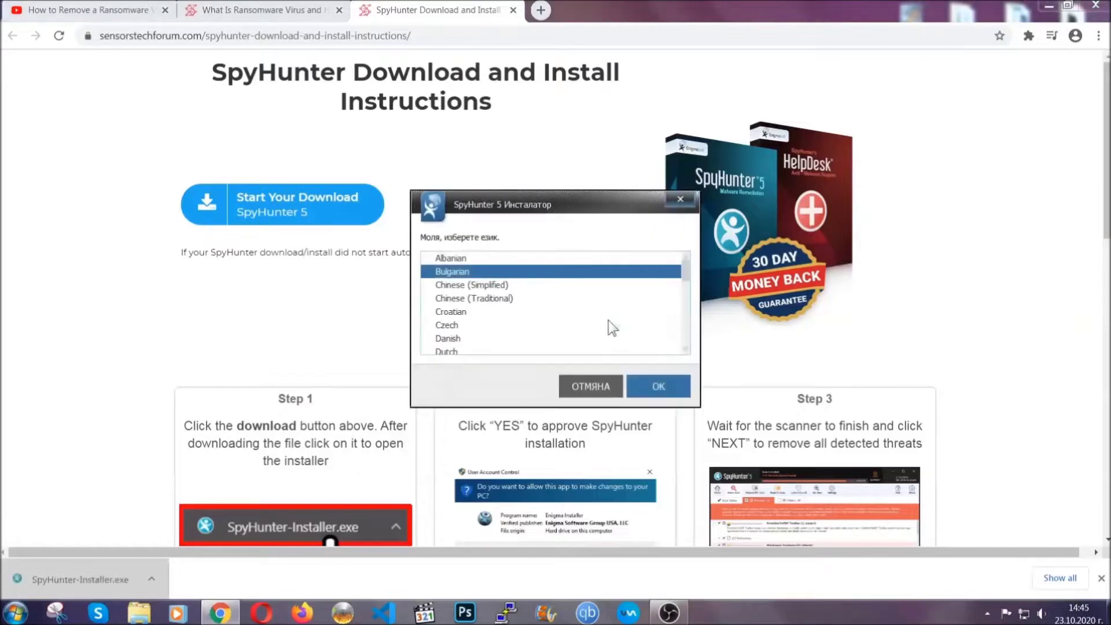
- Install SpyHunter 5 in English, accepting the EULA, and let it start scanning
scroll(578, 322, "down", 2)
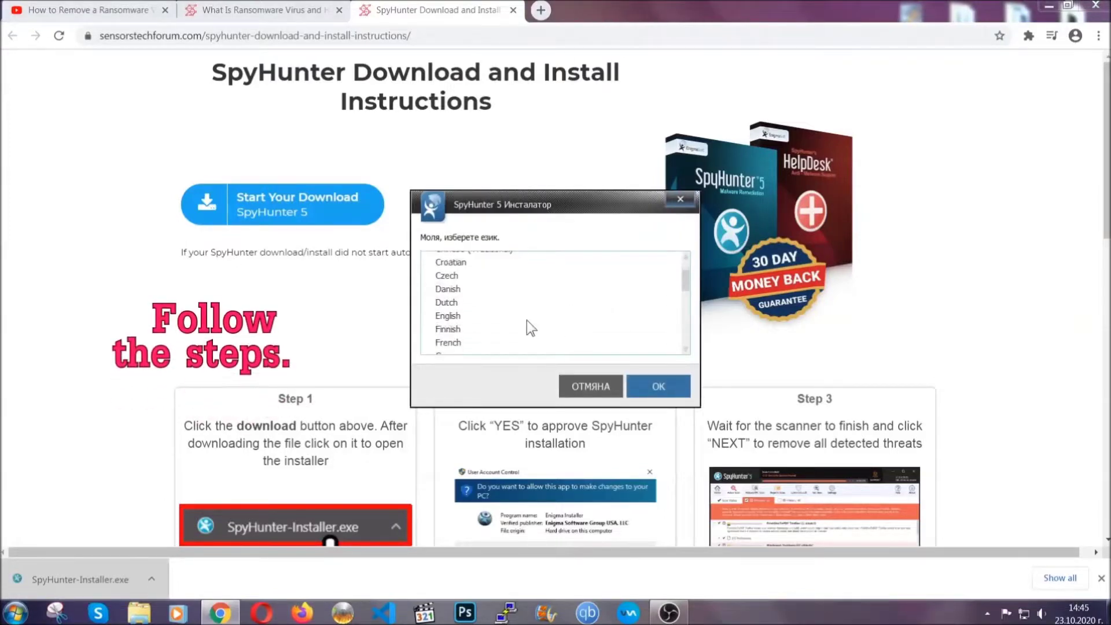
left_click(523, 316)
left_click(652, 384)
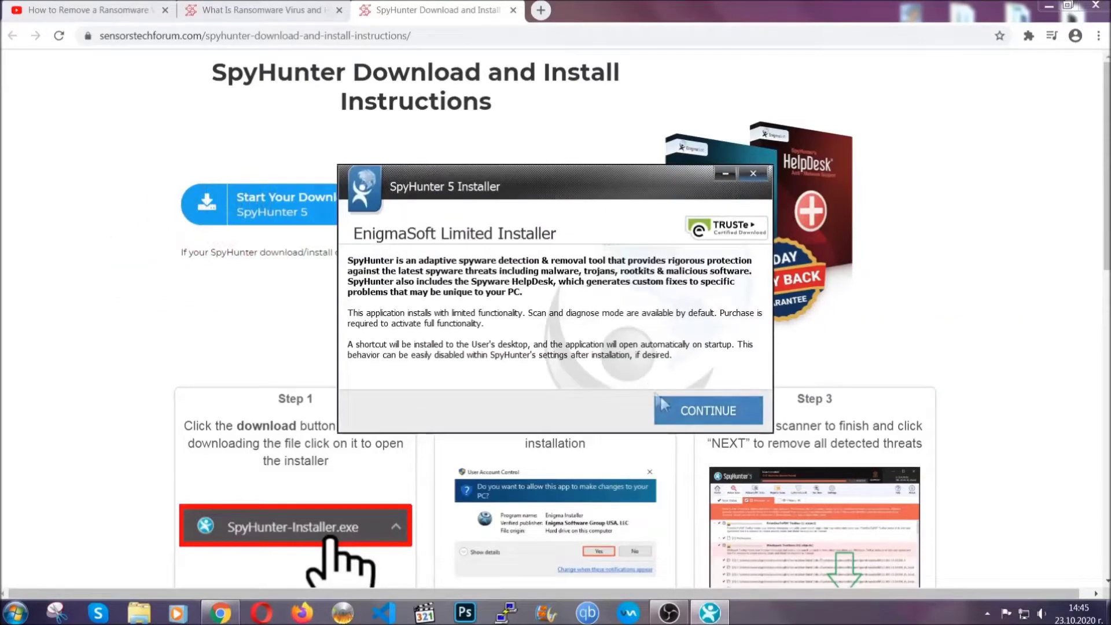
left_click(672, 403)
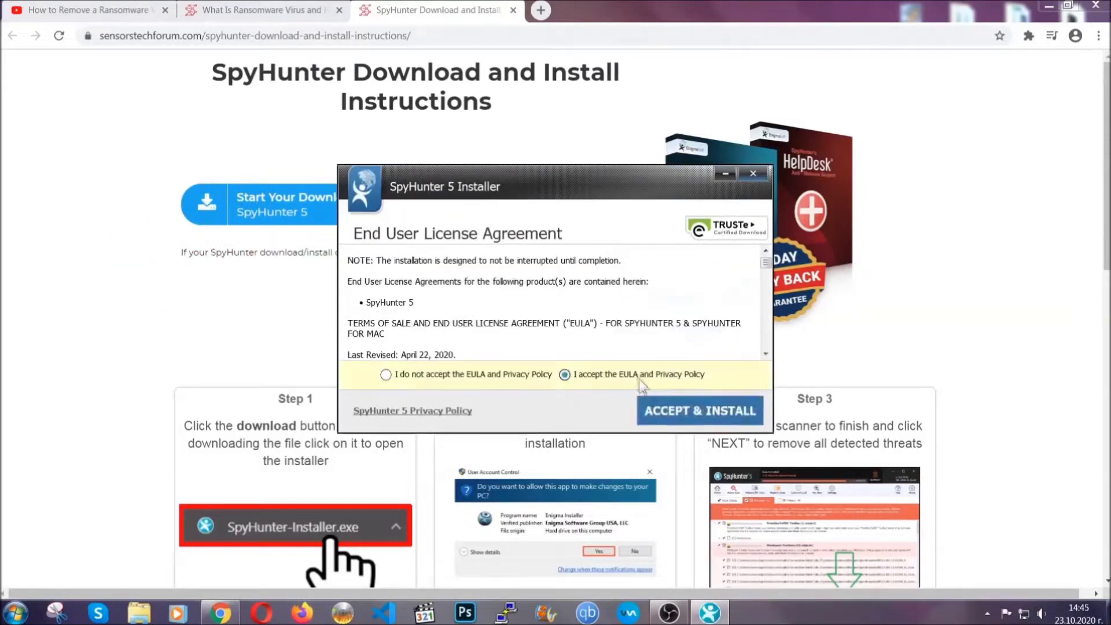
left_click(663, 410)
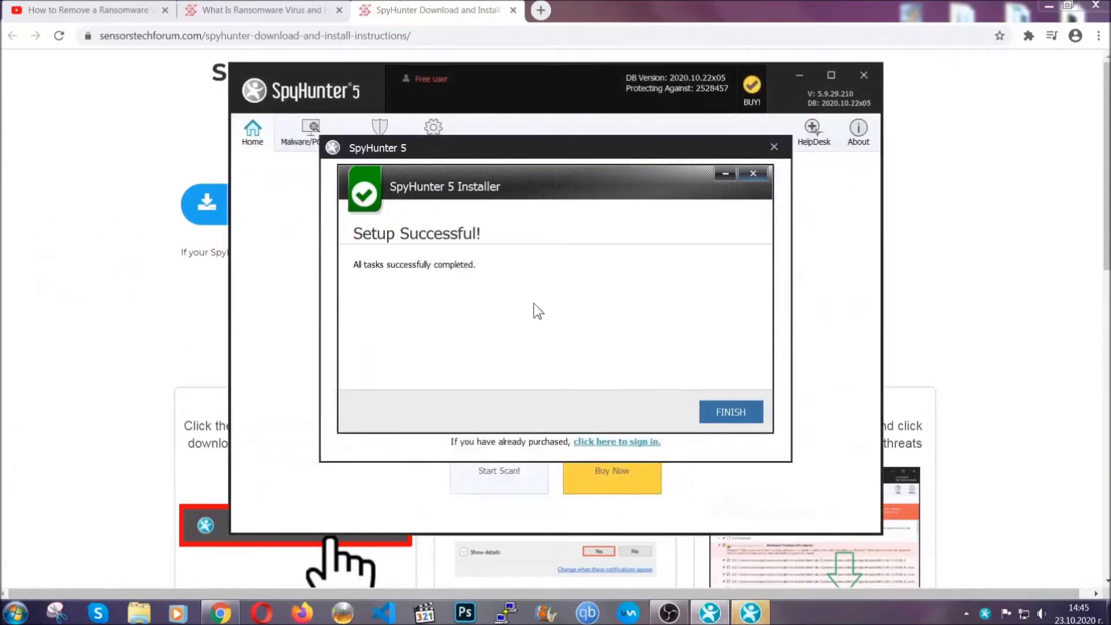
left_click(713, 413)
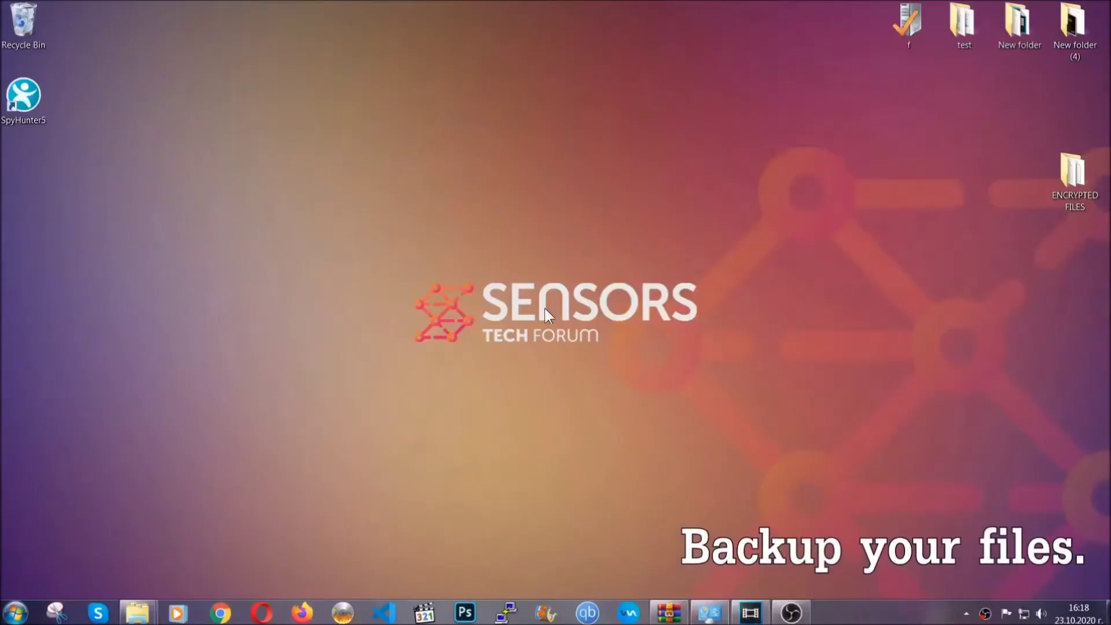
- Copy all six .efji files from the ENCRYPTED FILES folder
double_click(1067, 178)
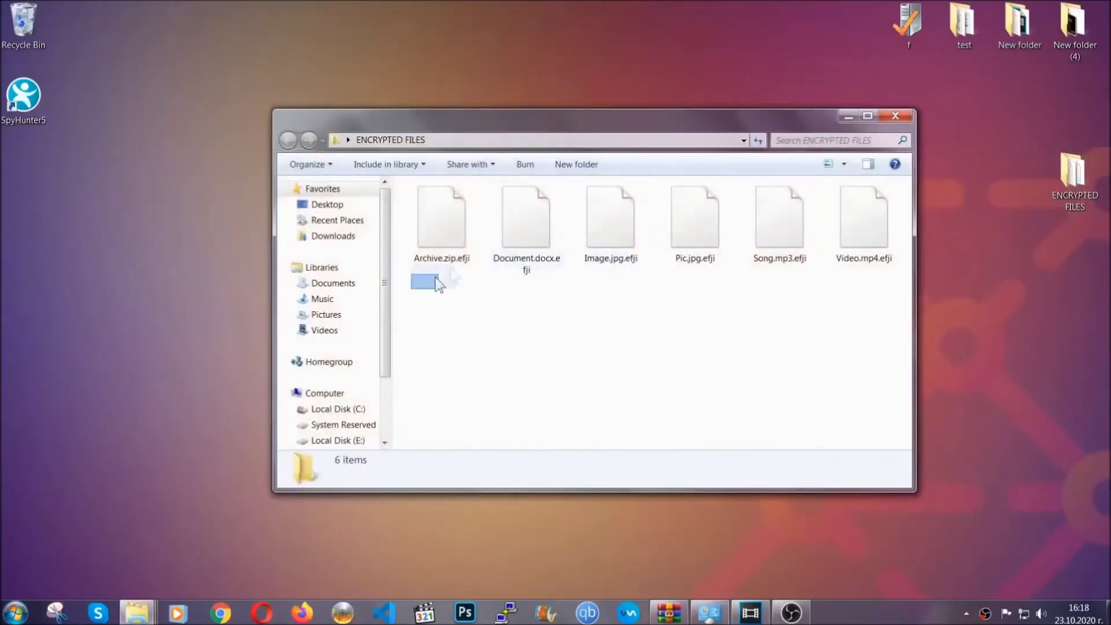
left_click_drag(437, 284, 869, 206)
right_click(868, 206)
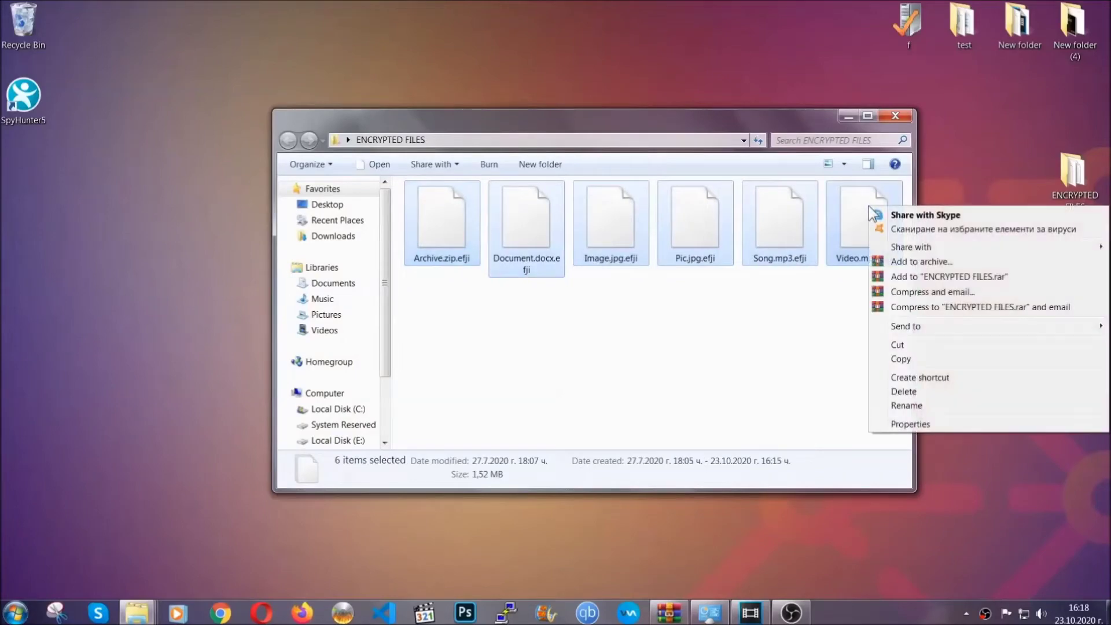
left_click(900, 359)
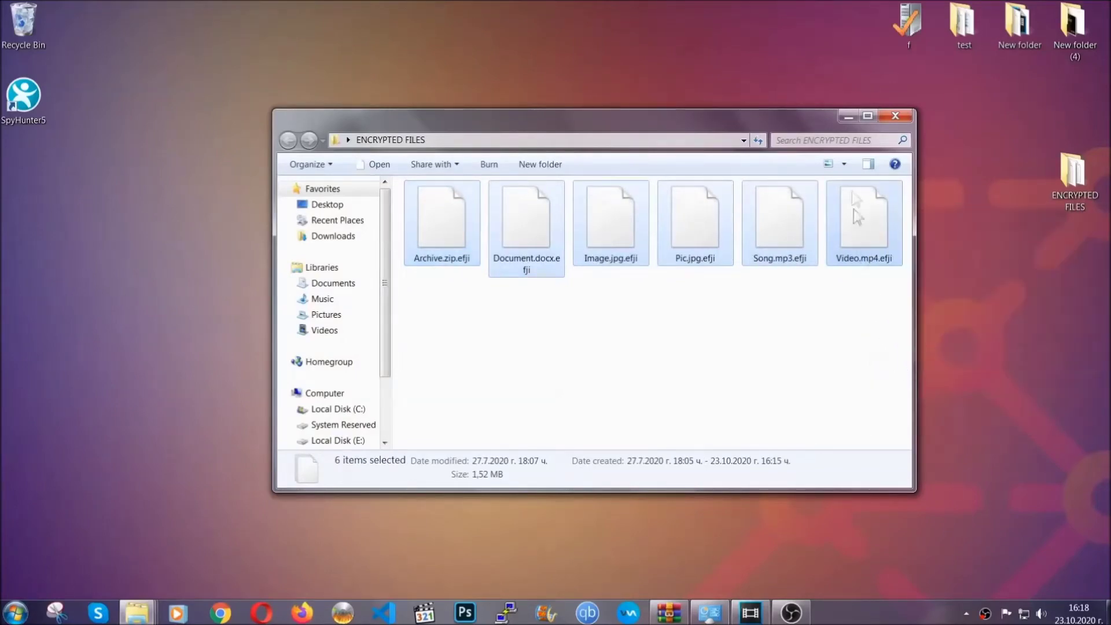
left_click(850, 117)
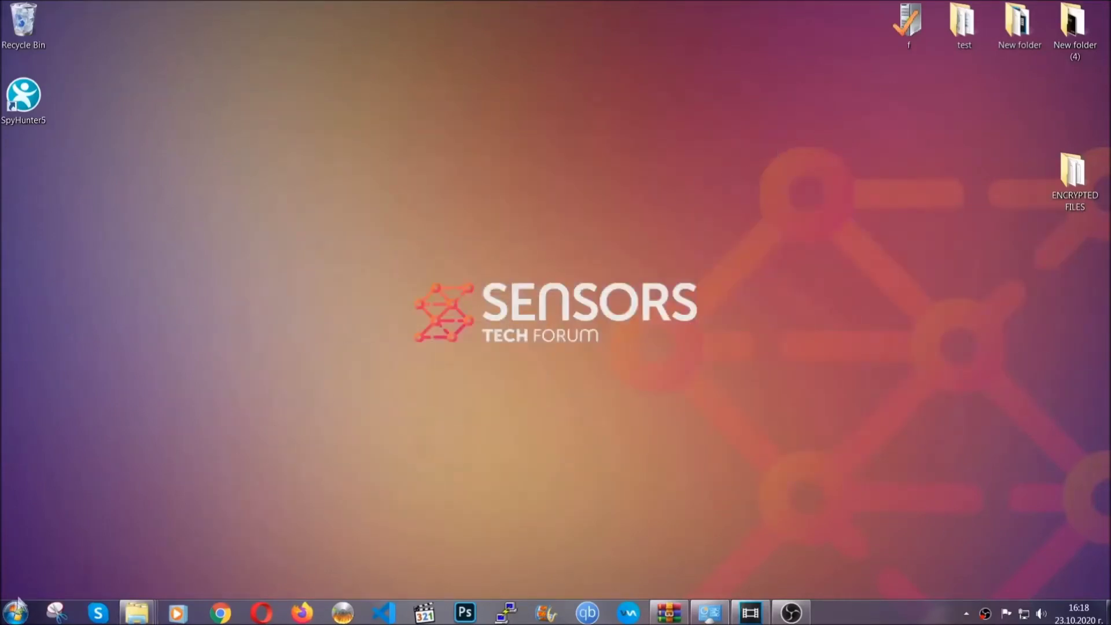
- Paste the six files onto FLASH DRIVE (H:) and close the drive window
left_click(15, 612)
left_click(210, 437)
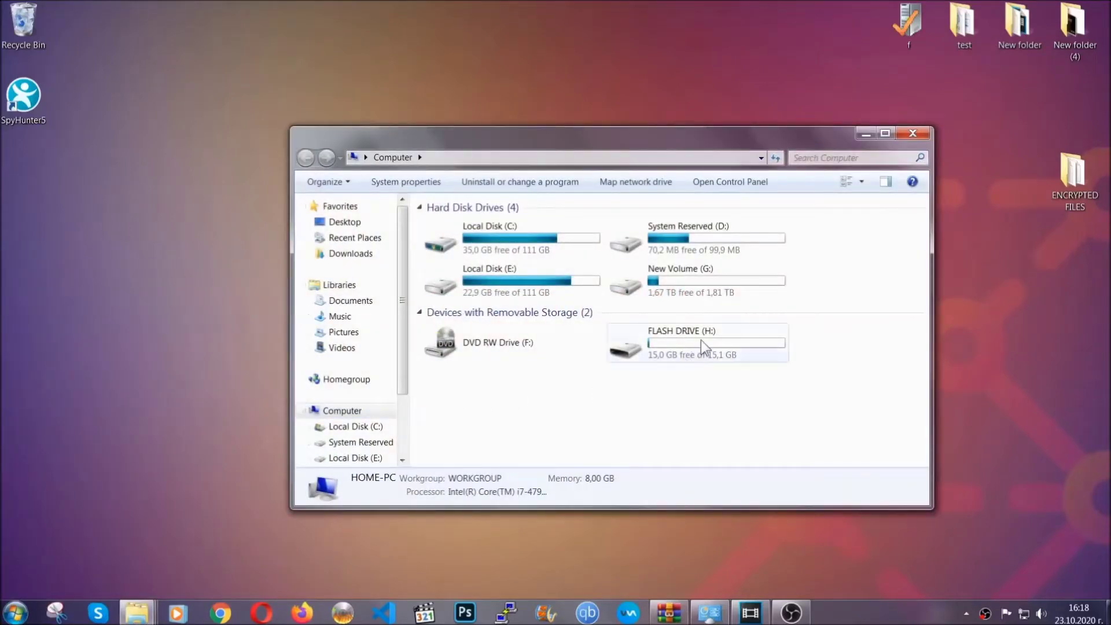
double_click(700, 339)
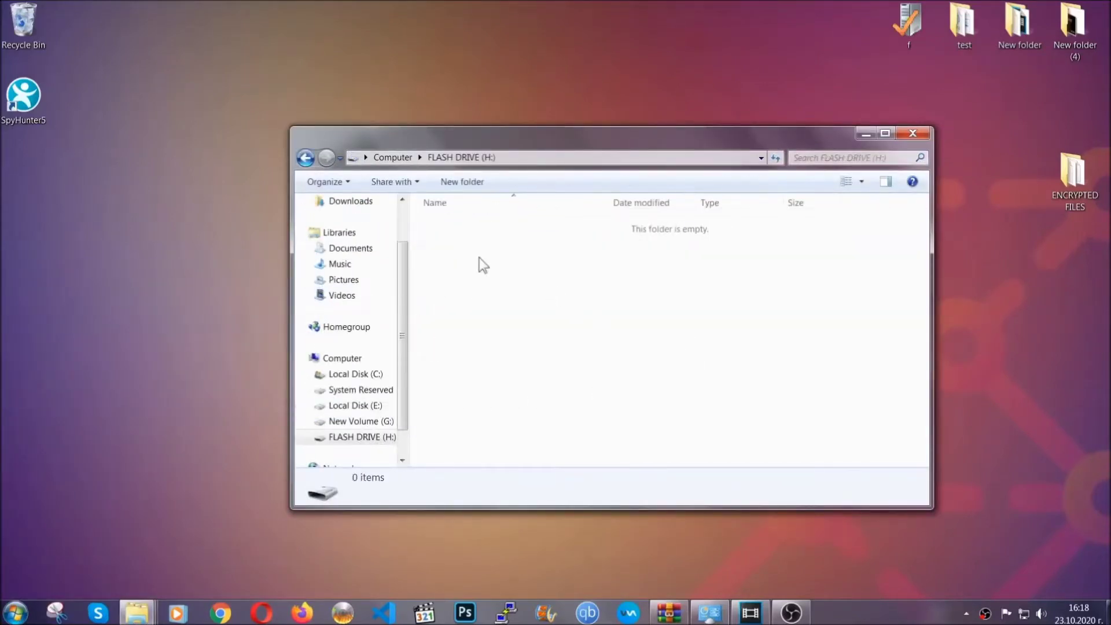
right_click(479, 258)
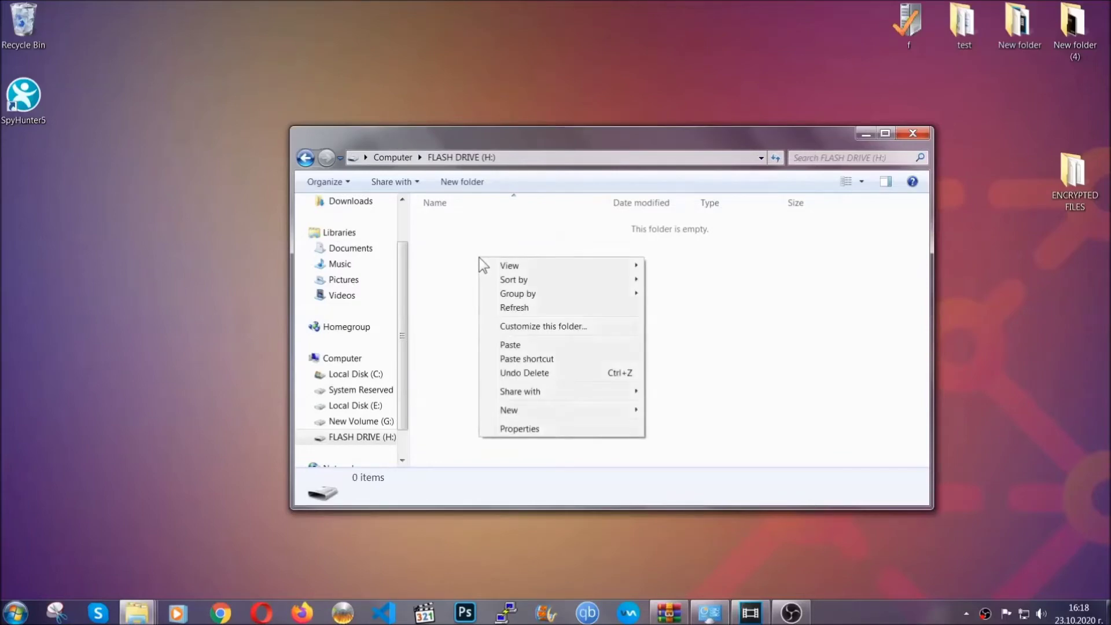
left_click(505, 345)
left_click(507, 347)
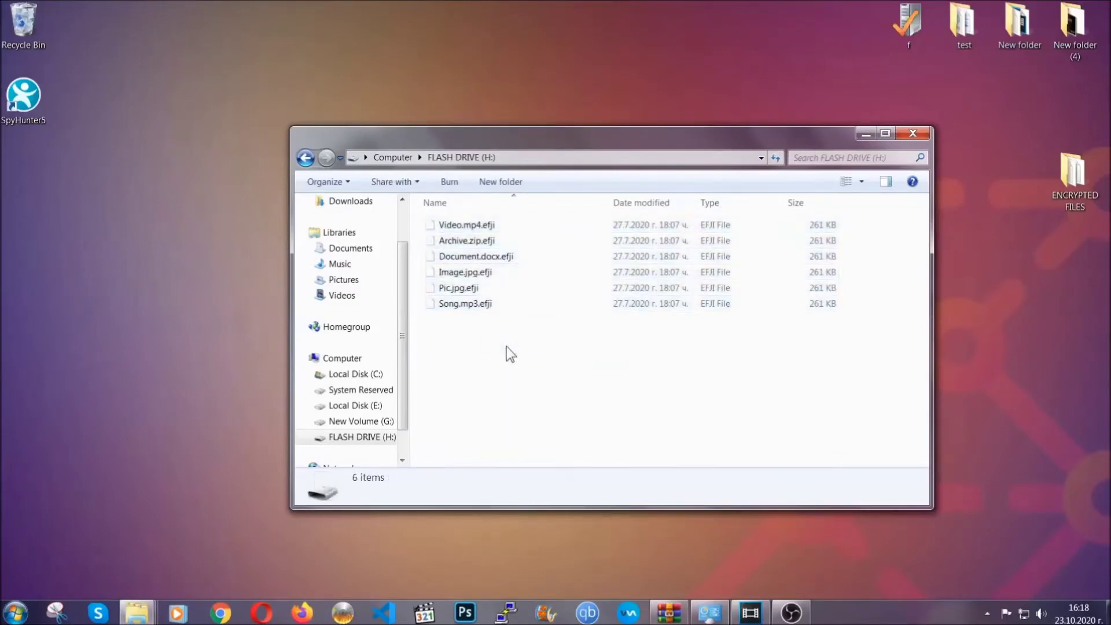
left_click(913, 134)
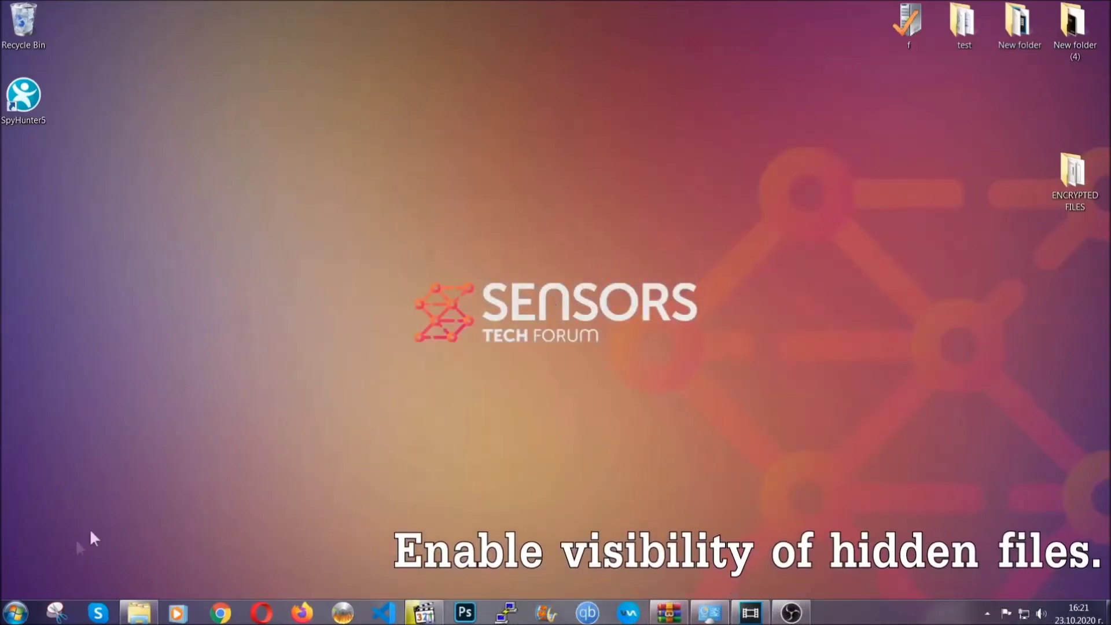
- Search Start for 'hidden files and folders' and apply 'Show hidden files, folders, and drives'
left_click(15, 612)
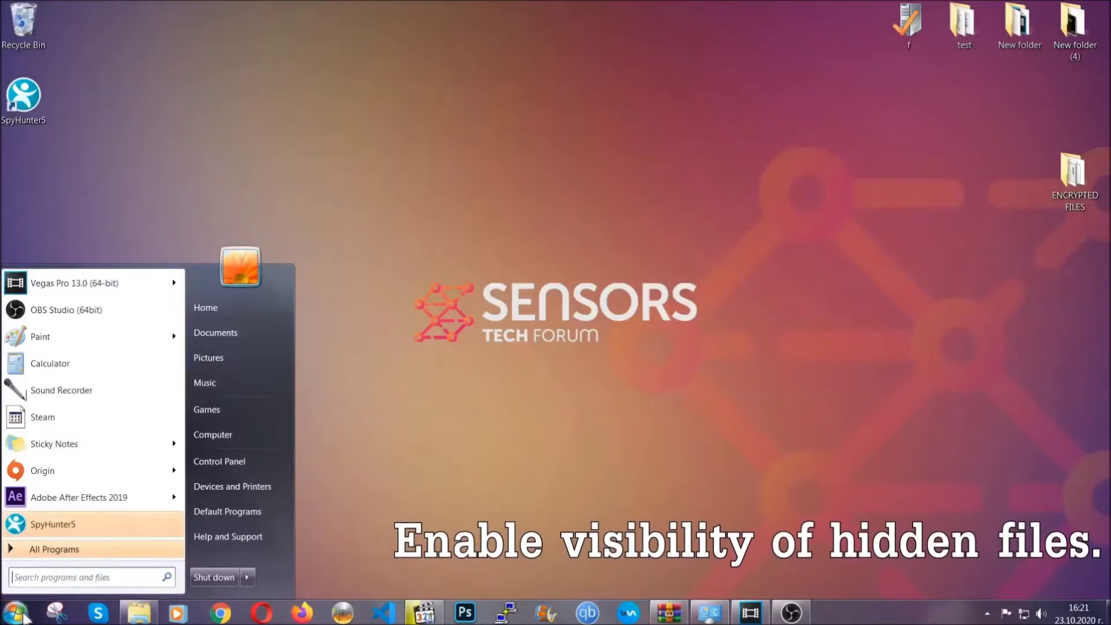
left_click(51, 573)
type("showh")
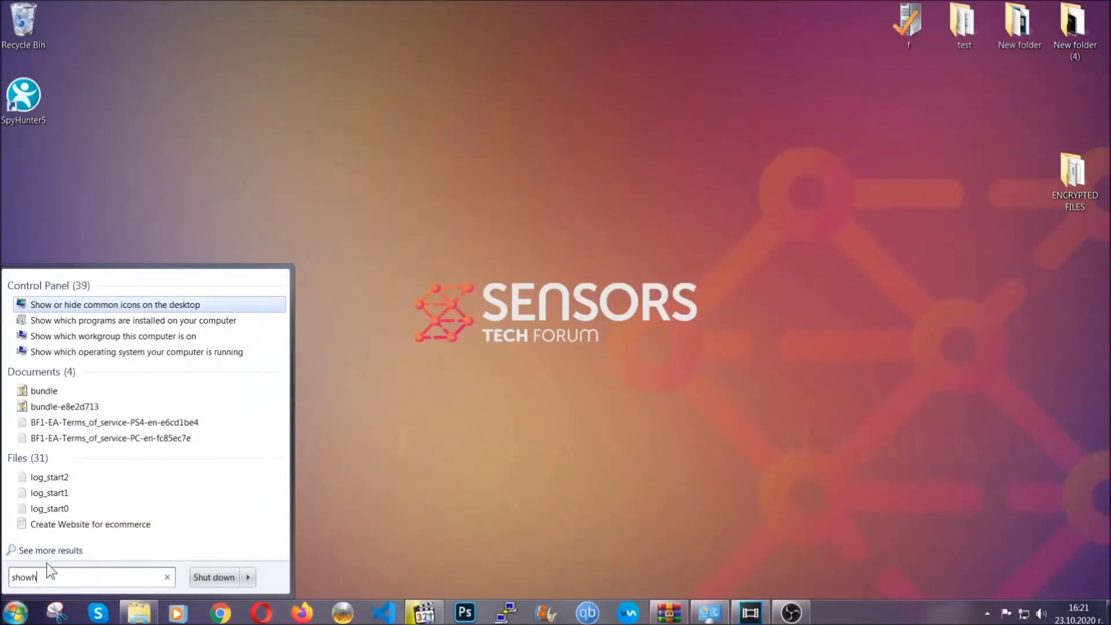
key("BackSpace")
type("hidden f")
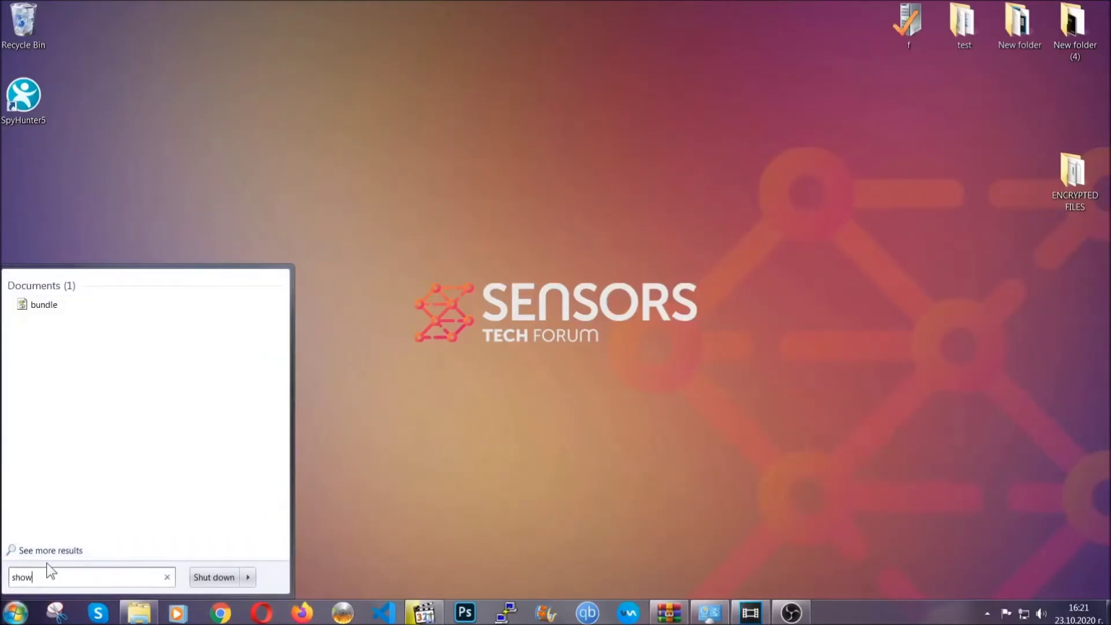
type("iles and folders")
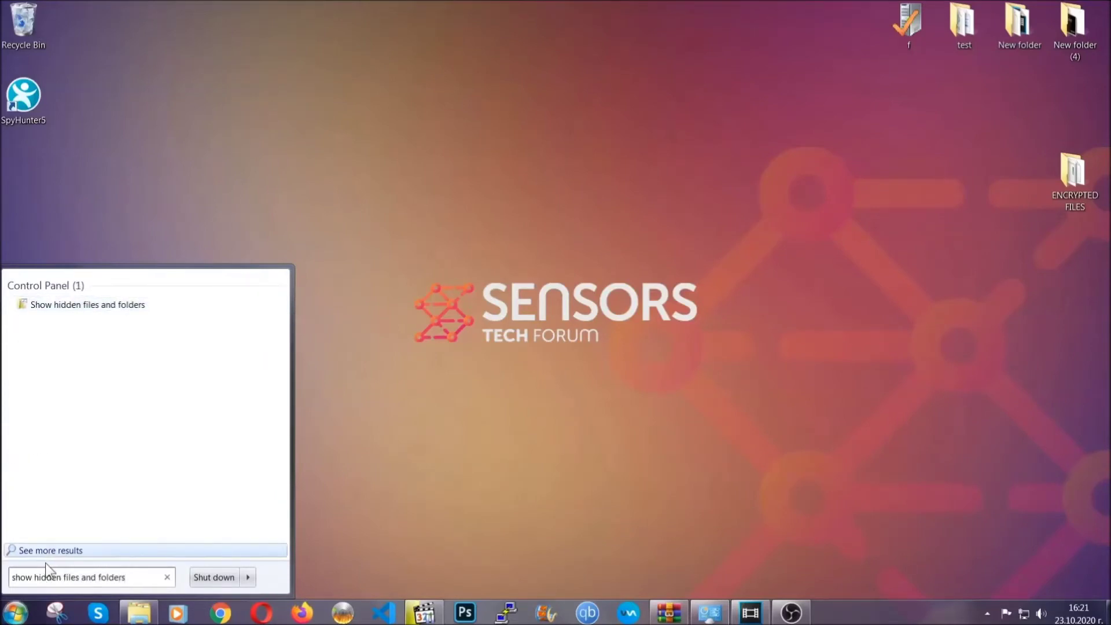
left_click(131, 309)
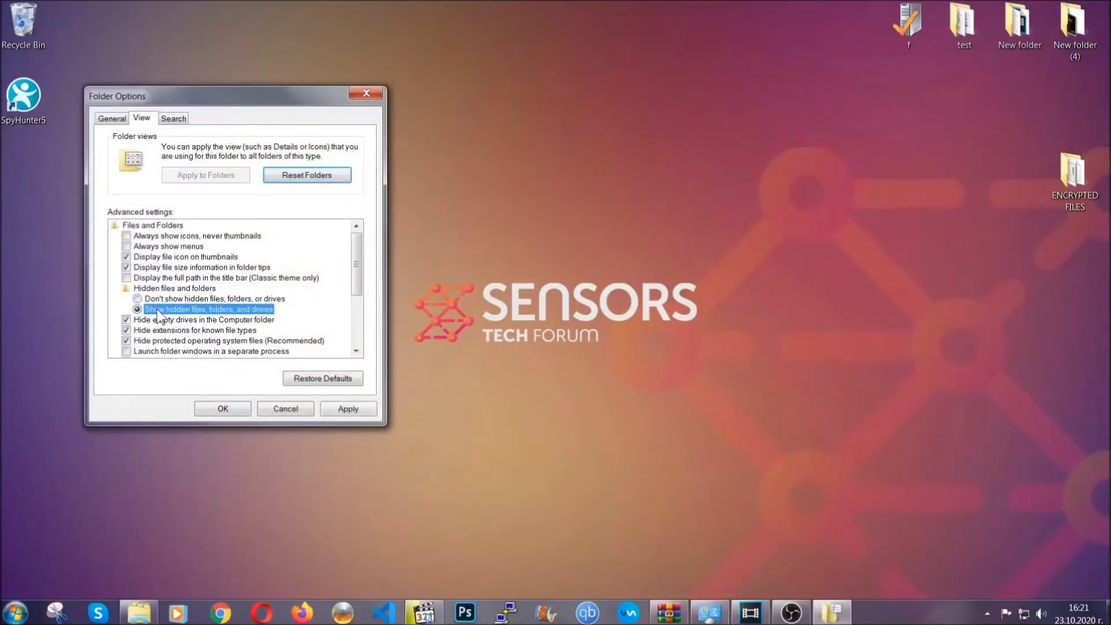
left_click(346, 409)
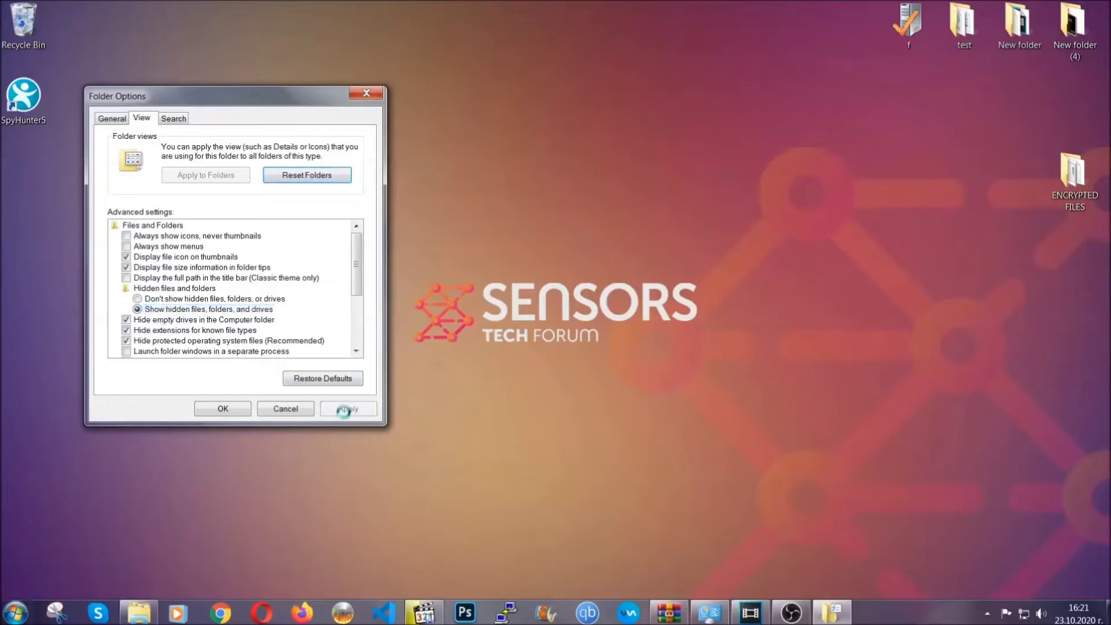
left_click(218, 407)
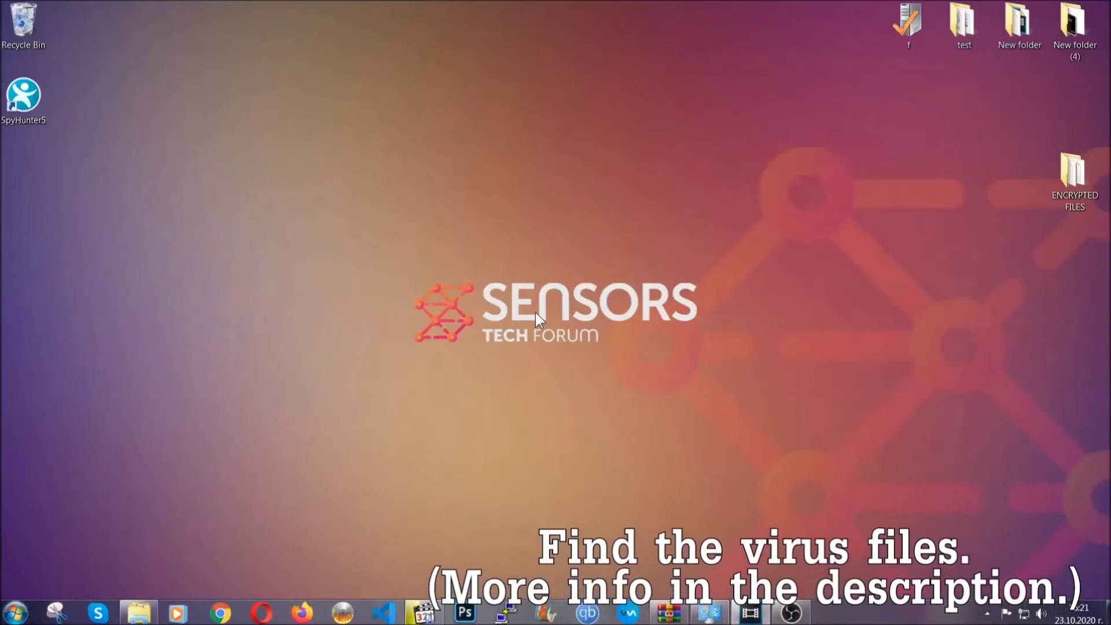
- Search the whole computer for 'fileextension:exe Example Vir'
left_click(14, 612)
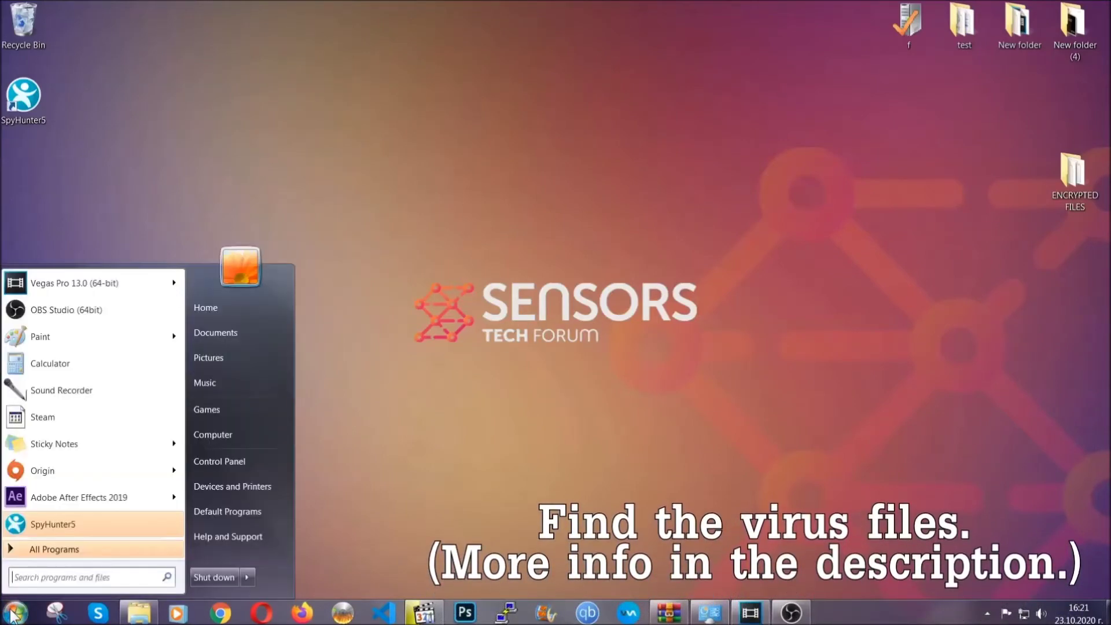
left_click(228, 432)
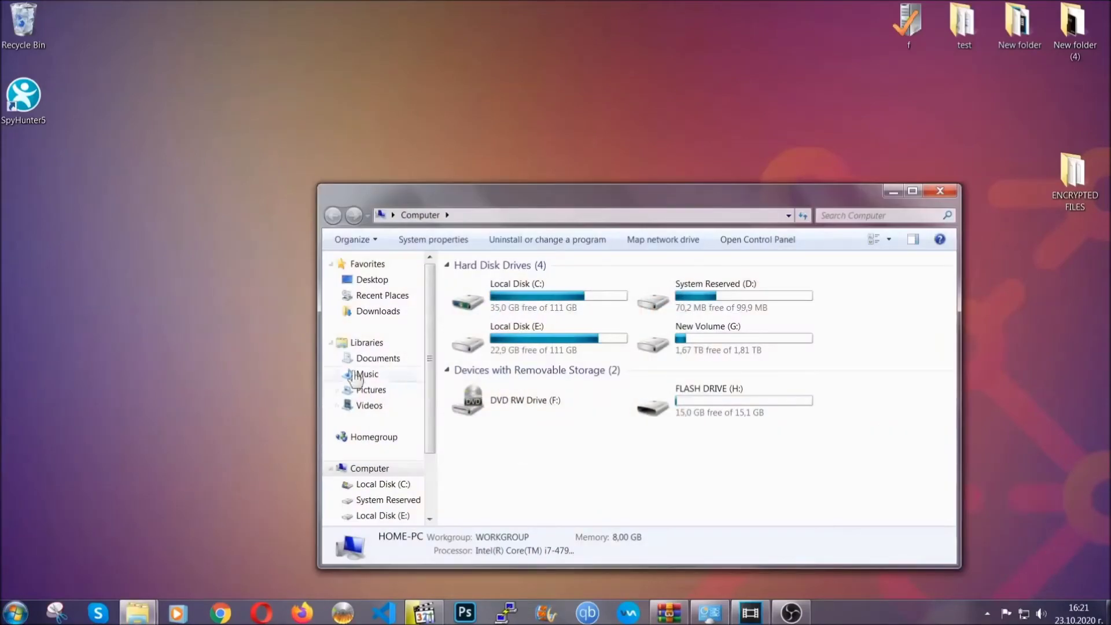
left_click_drag(604, 204, 529, 154)
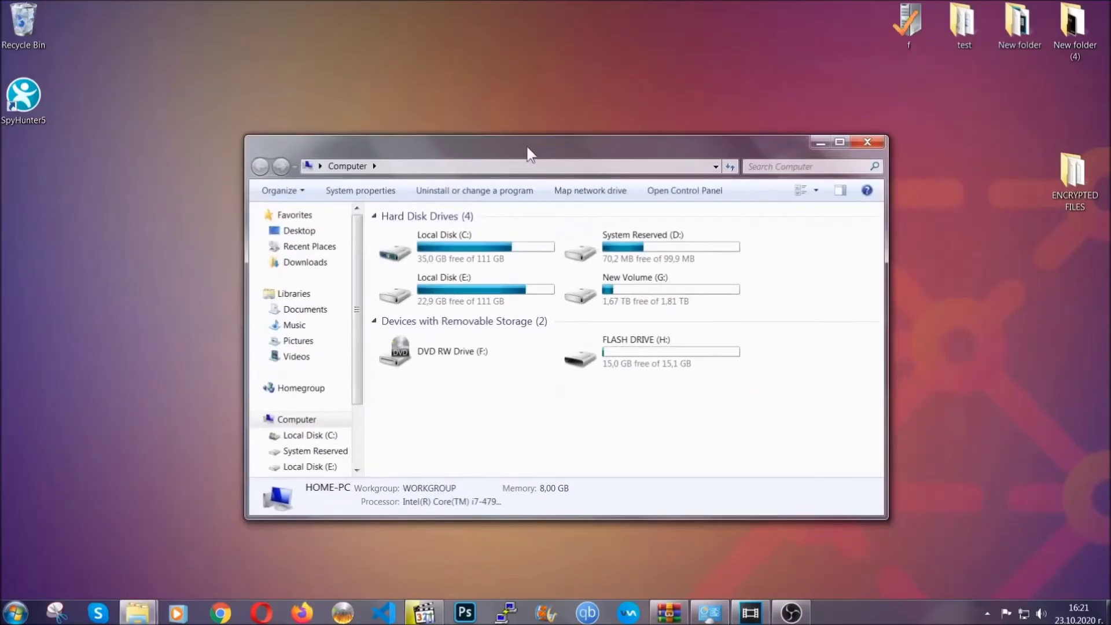
left_click(757, 166)
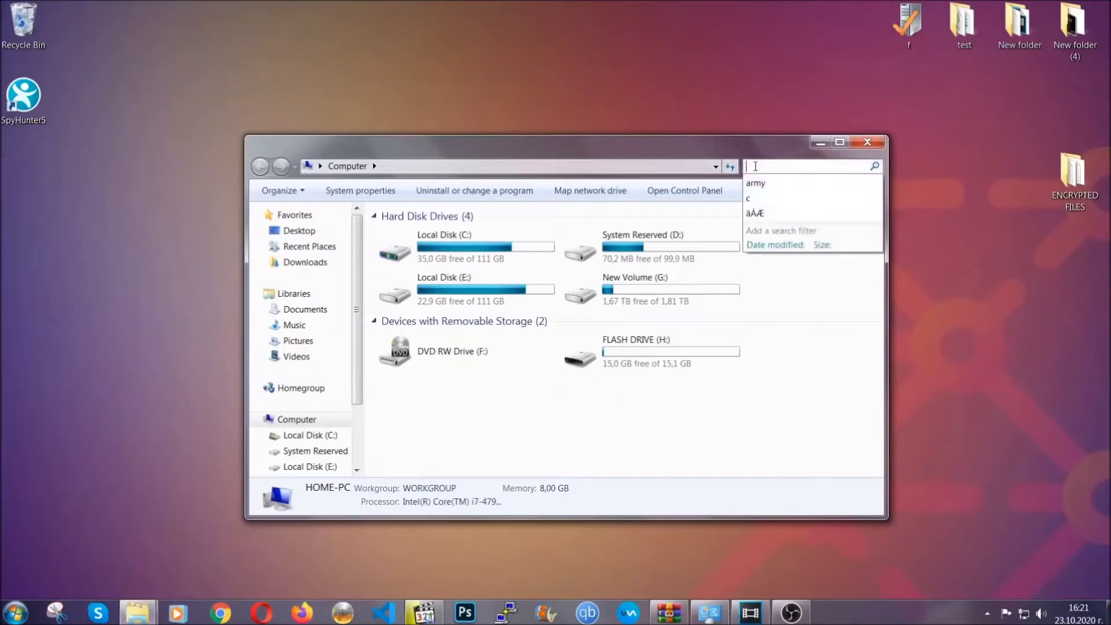
type("file")
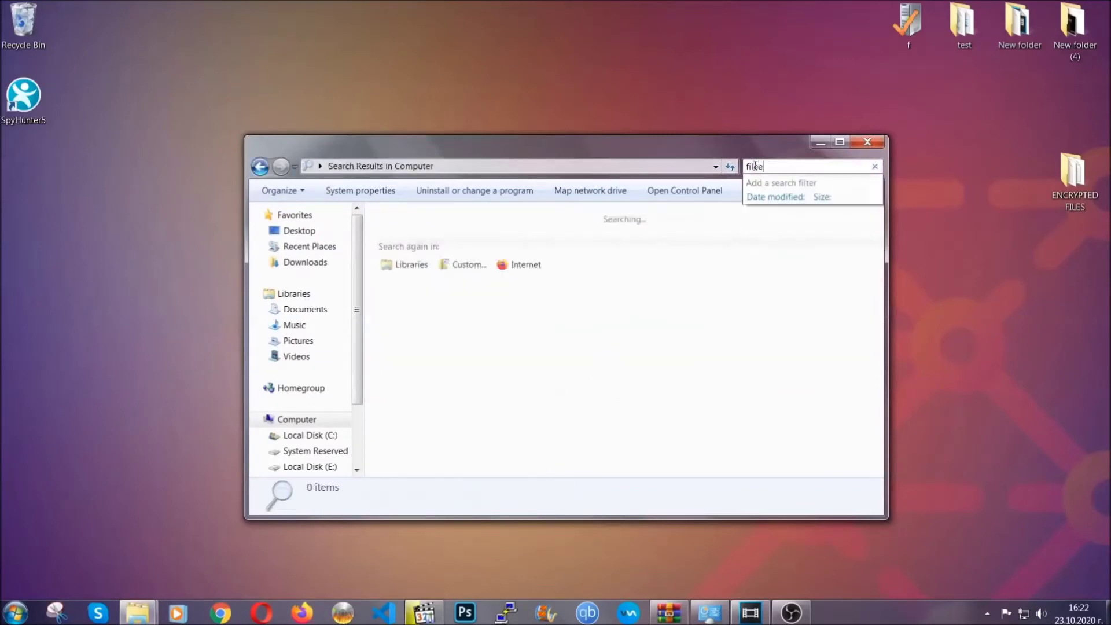
type("extension:exe")
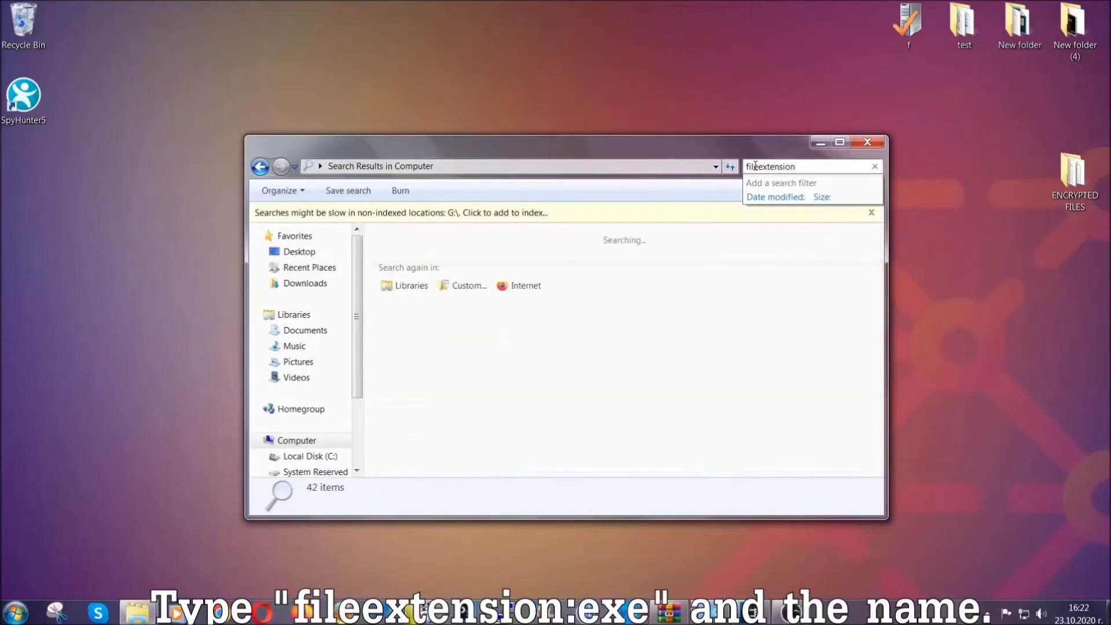
type(" E")
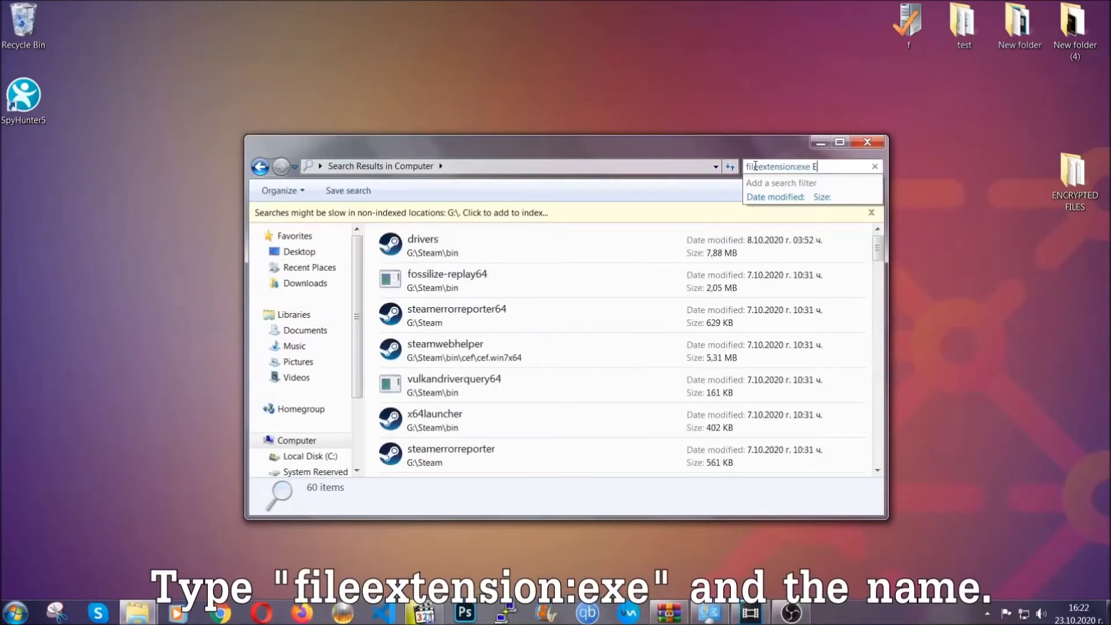
type("xample Virus Name")
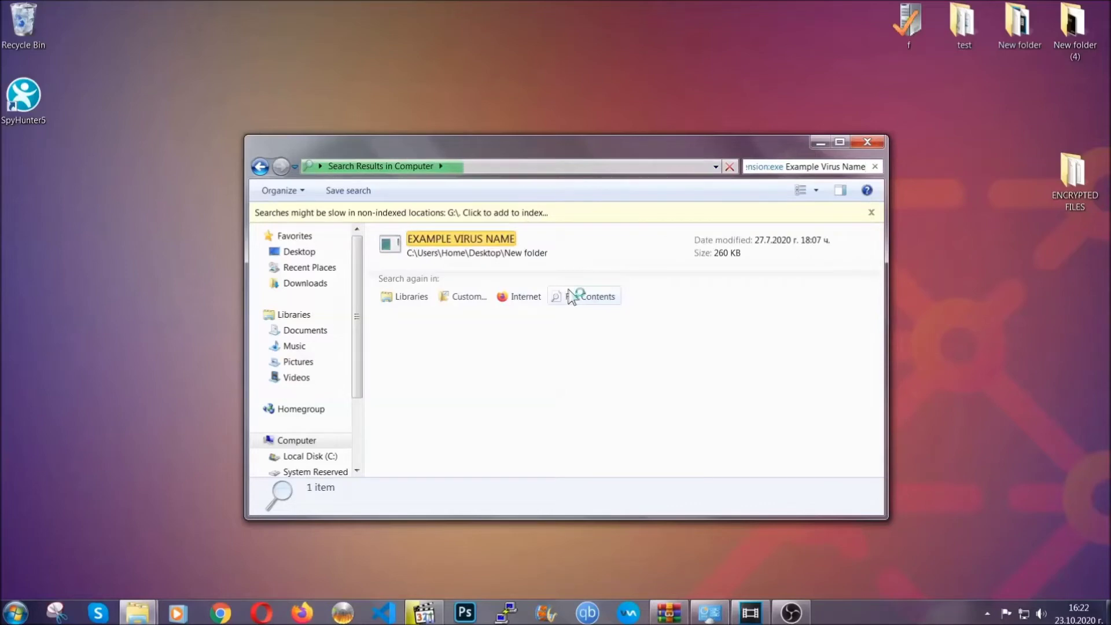
- Delete the EXAMPLE VIRUS NAME result to the Recycle Bin and close the search window
left_click(486, 238)
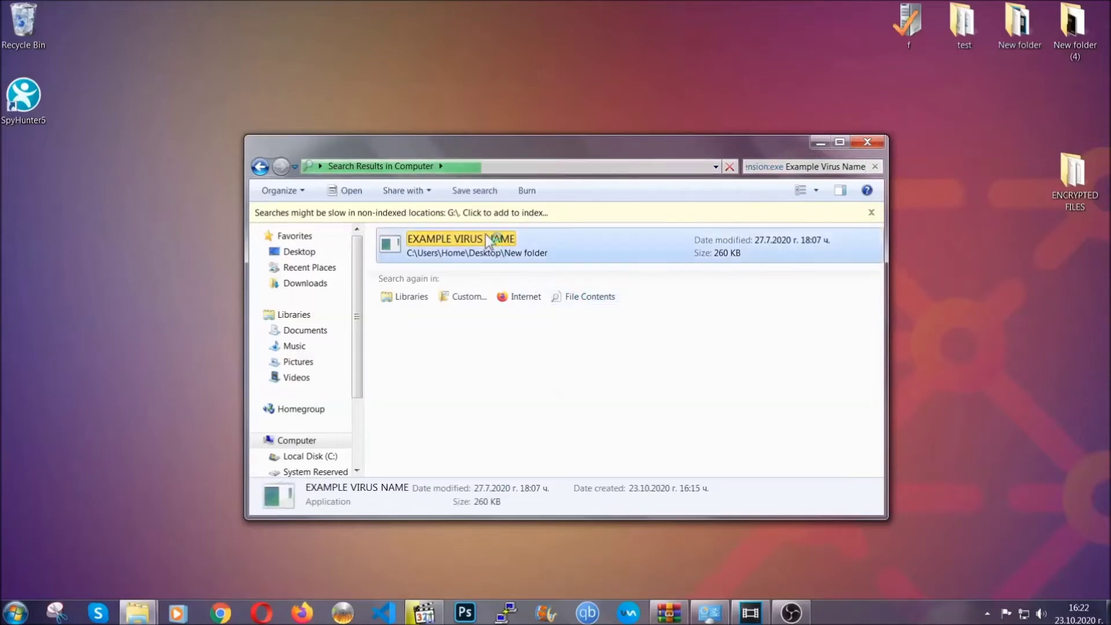
right_click(488, 242)
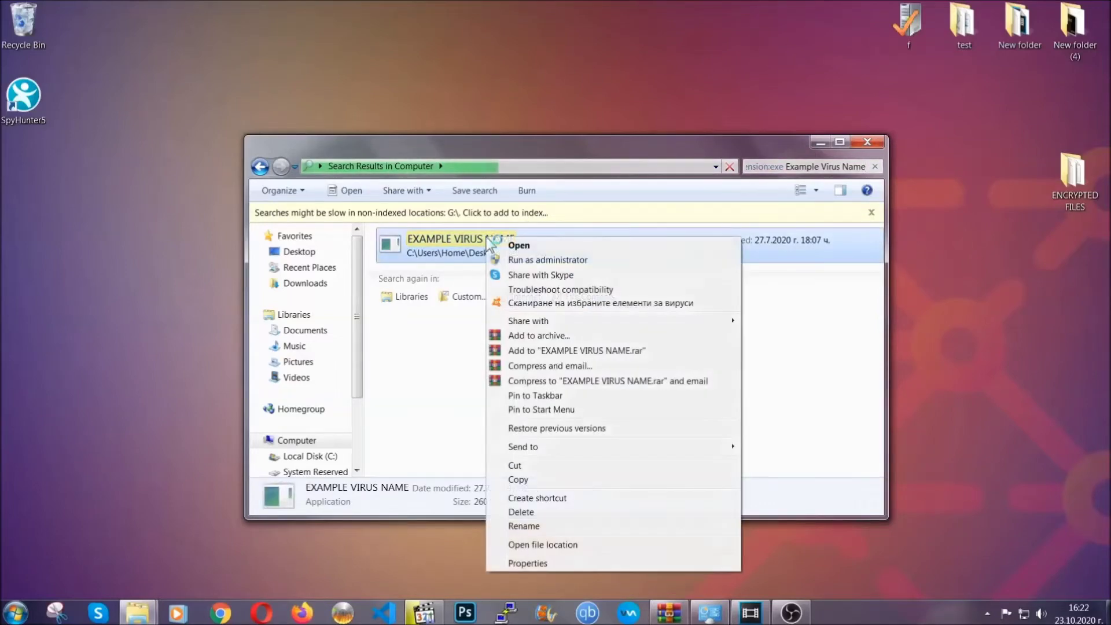
left_click(535, 512)
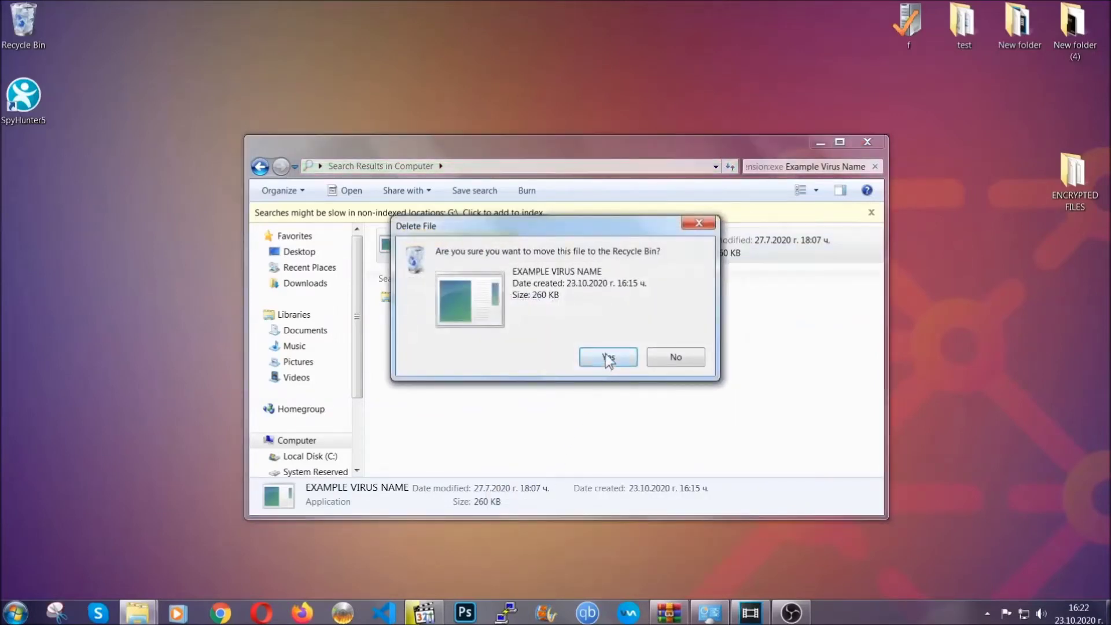
left_click(607, 358)
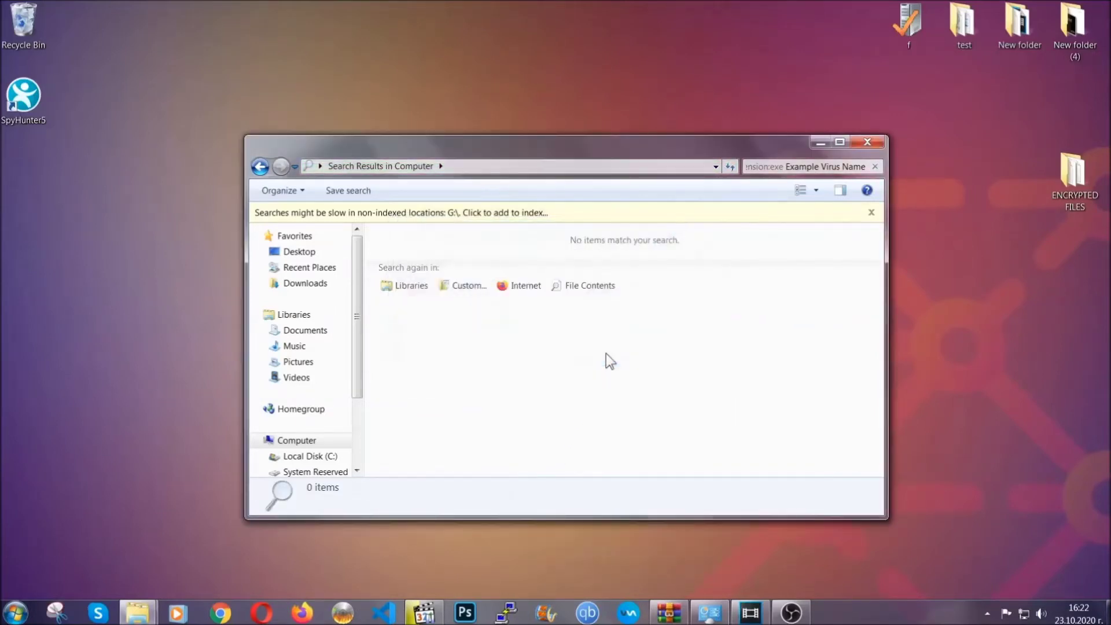
left_click(867, 141)
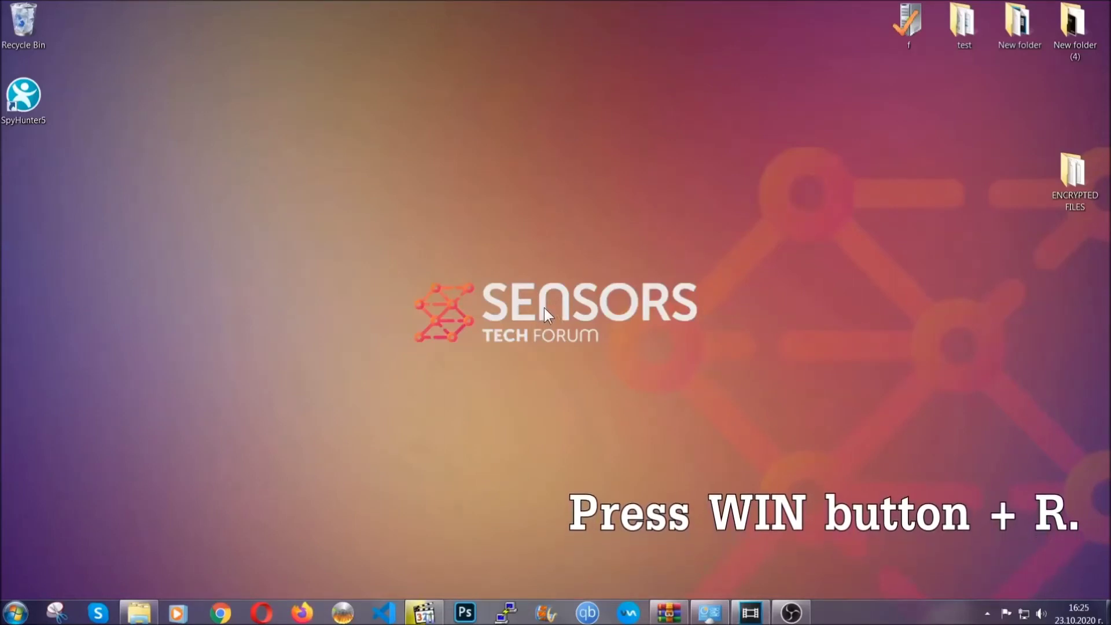
- Launch Registry Editor by running REGEDIT from the Run box
key("super+r")
left_click(119, 521)
double_click(113, 524)
type("REGEDIT")
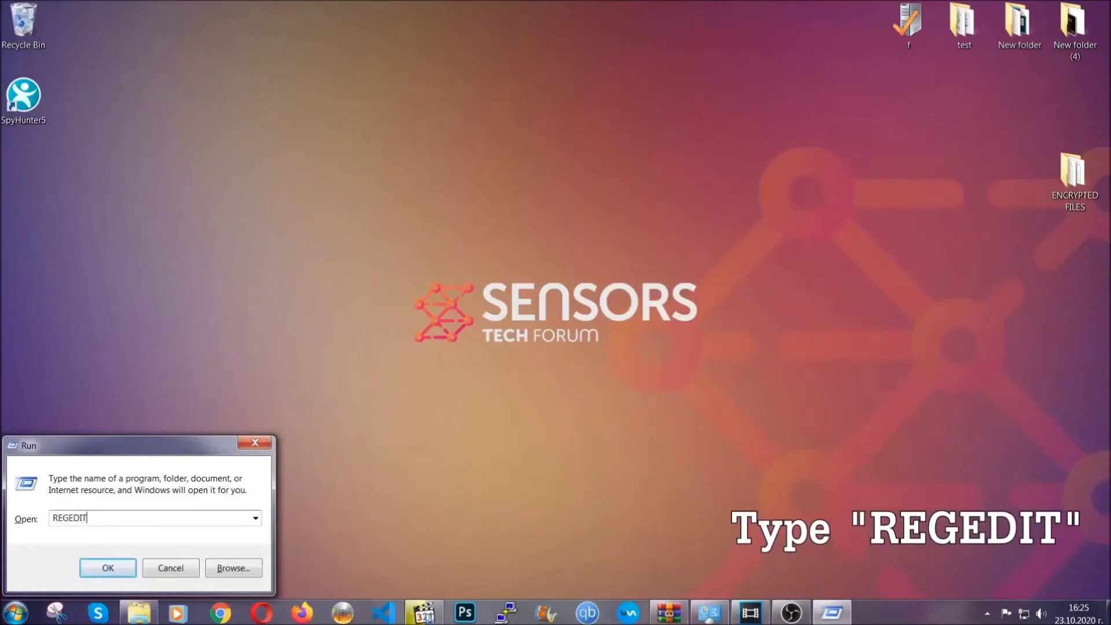
left_click(95, 568)
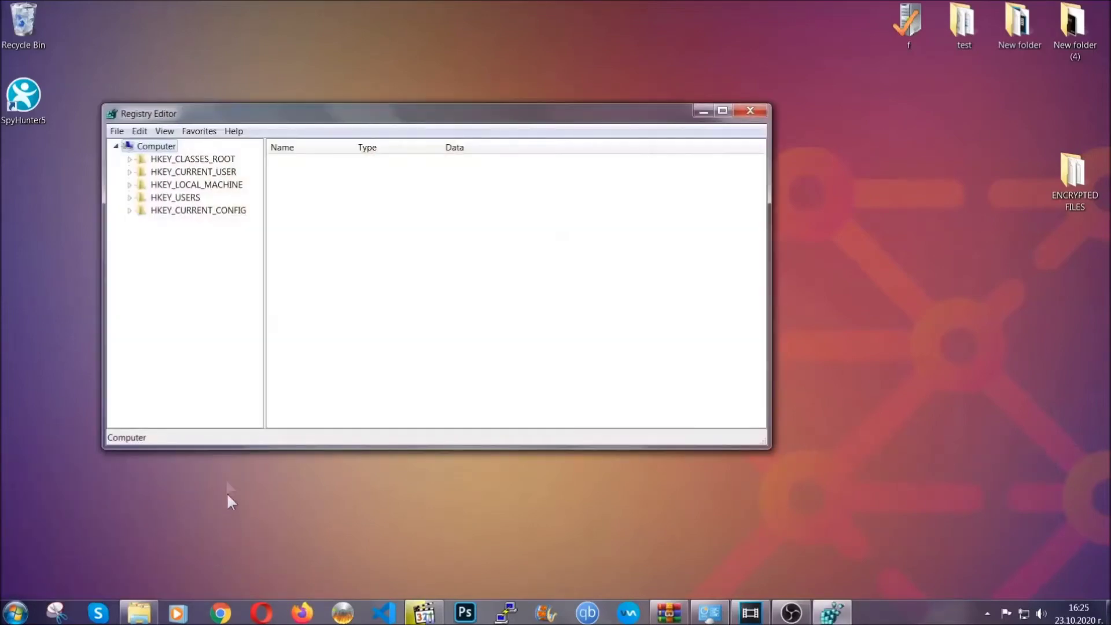
- Export the entire registry to the desktop as BACKUP
left_click(117, 132)
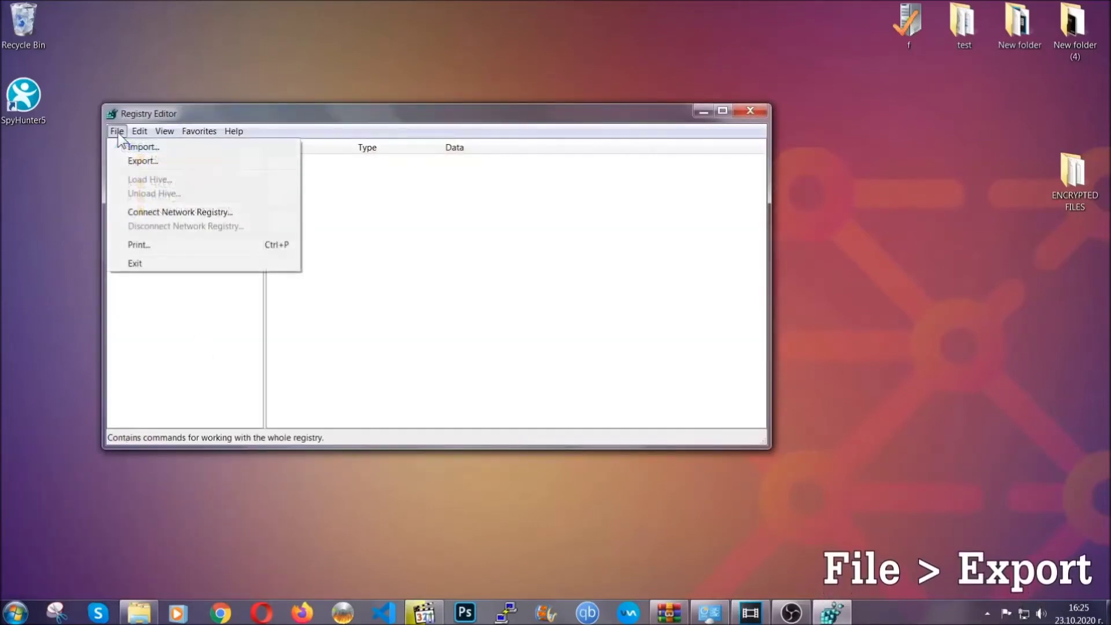
left_click(144, 160)
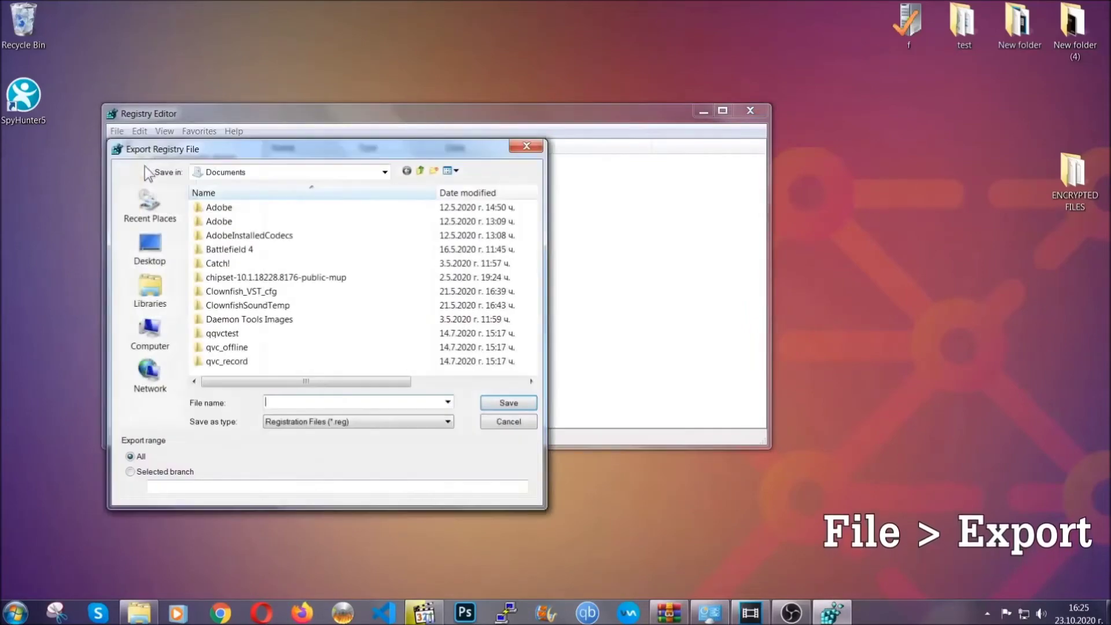
left_click(144, 247)
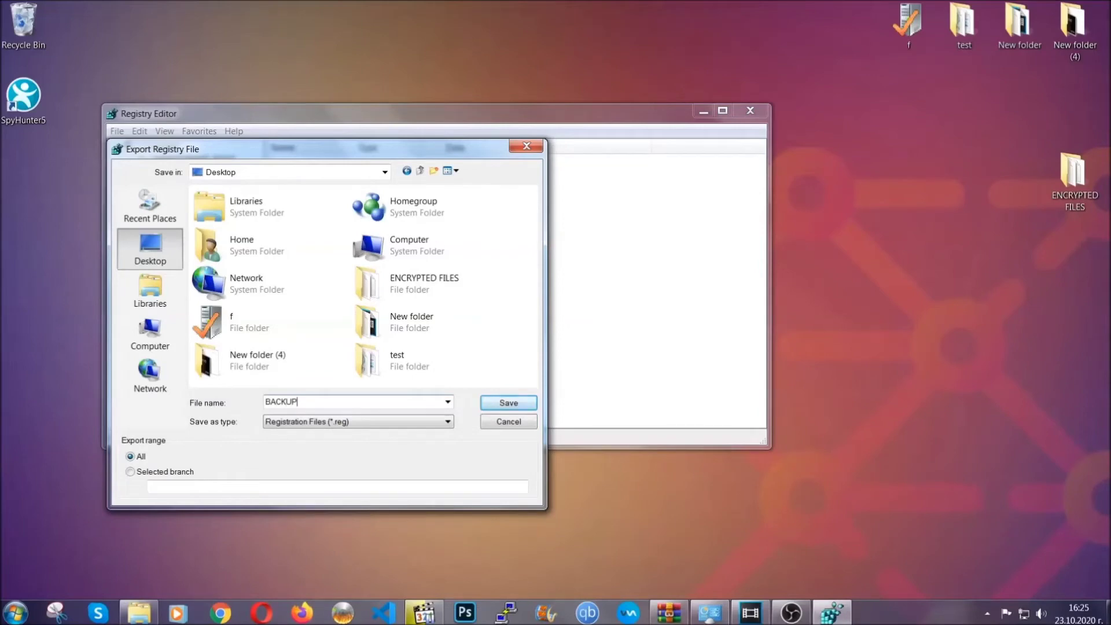
left_click(501, 405)
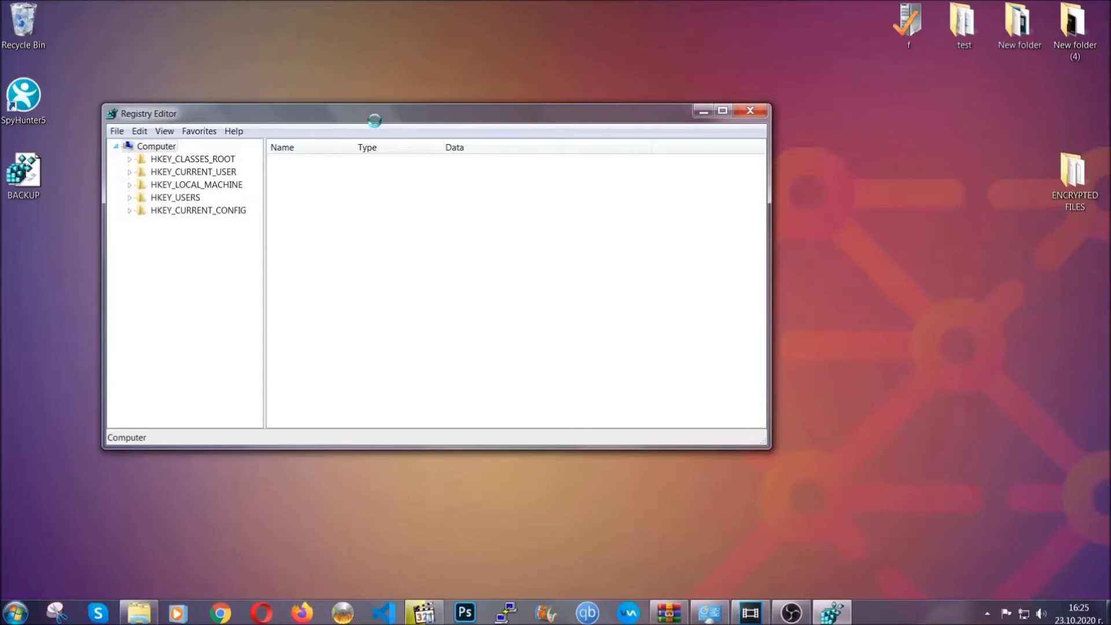
left_click_drag(375, 123, 486, 158)
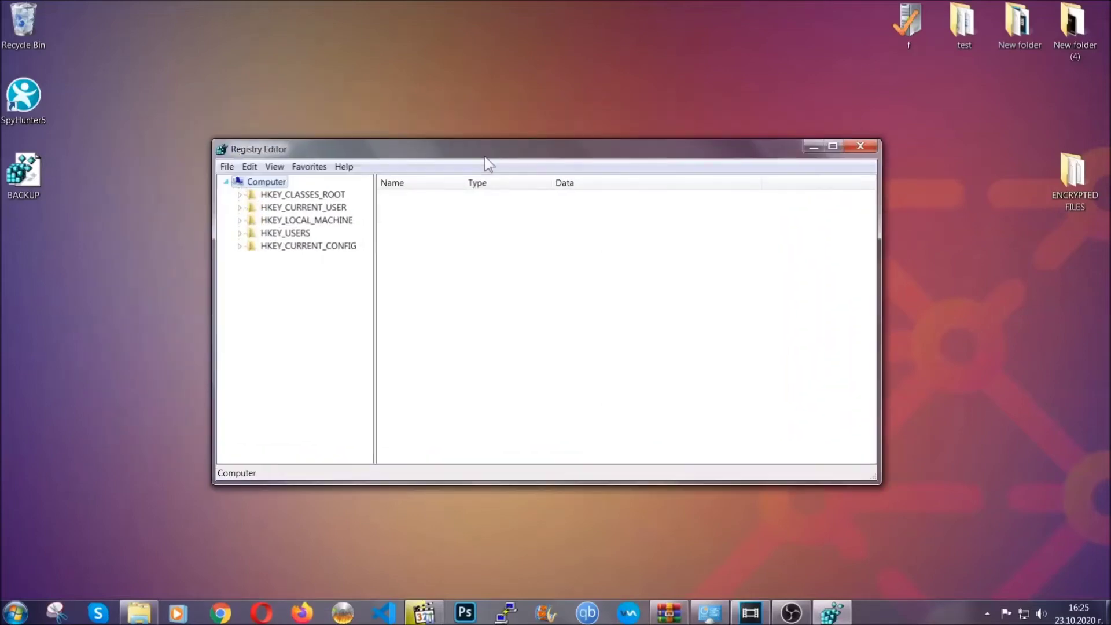
left_click(225, 166)
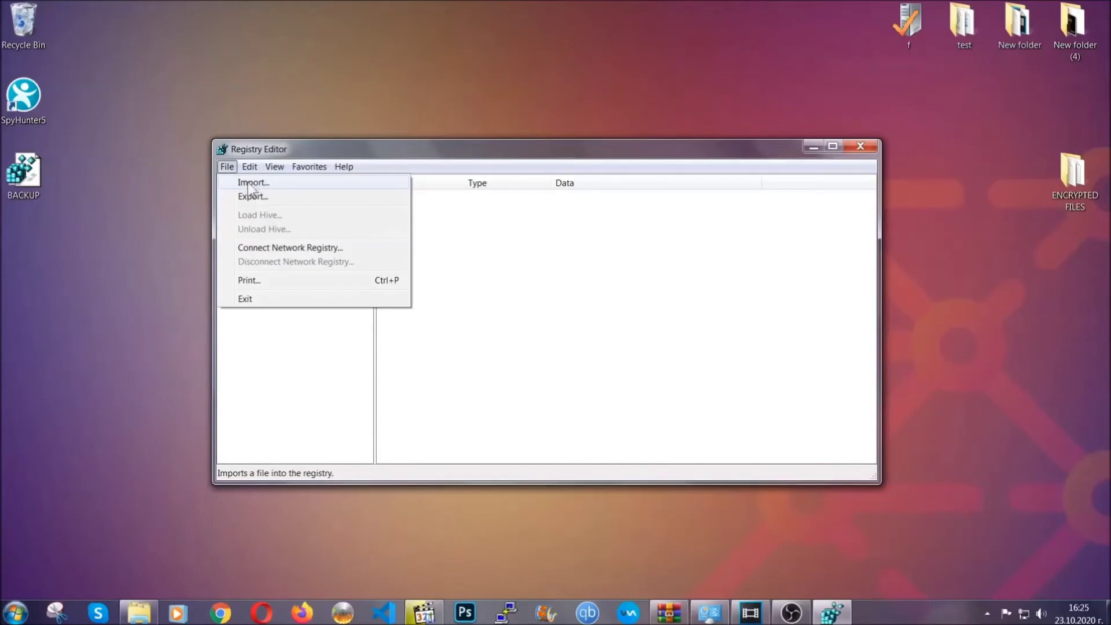
left_click(227, 167)
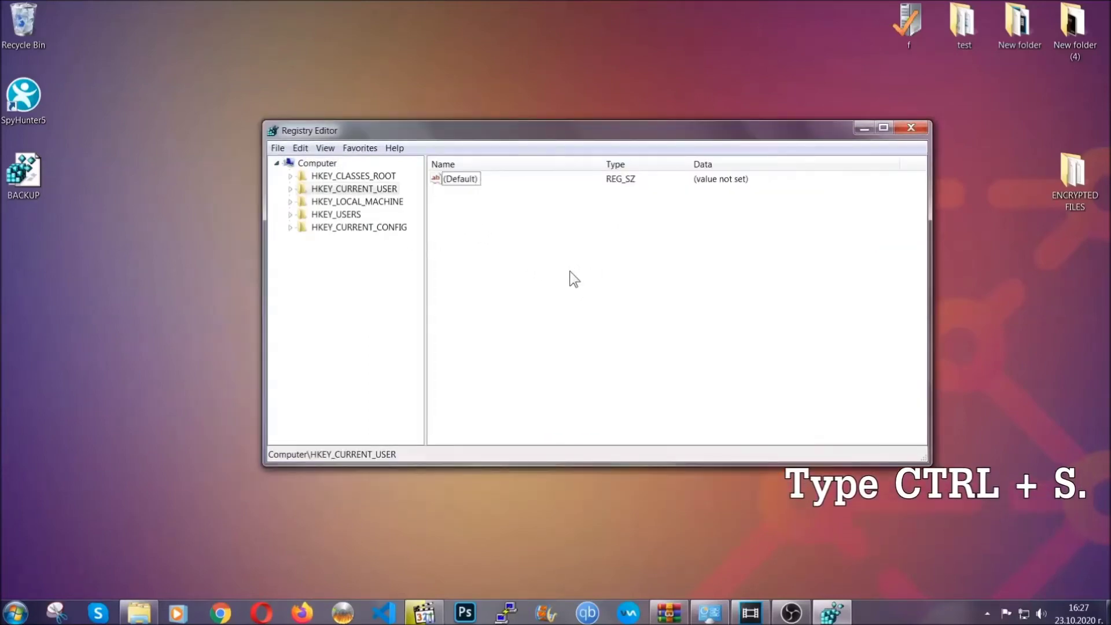
- Search the registry for RunOnce and open the CurrentVersion Run key
key("ctrl+f")
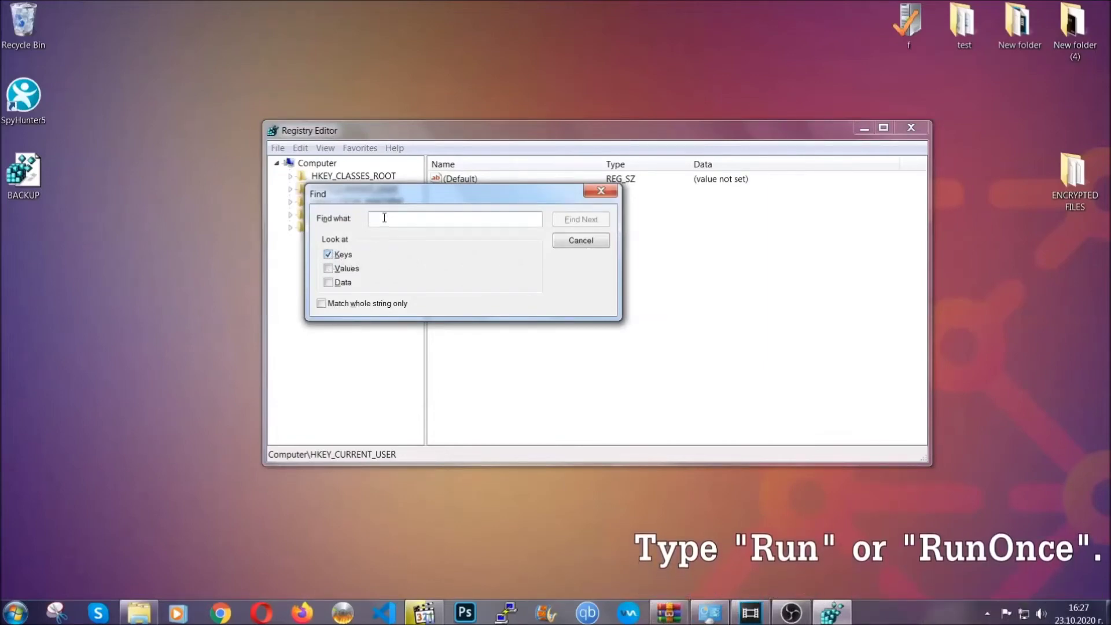
type("RunOnce")
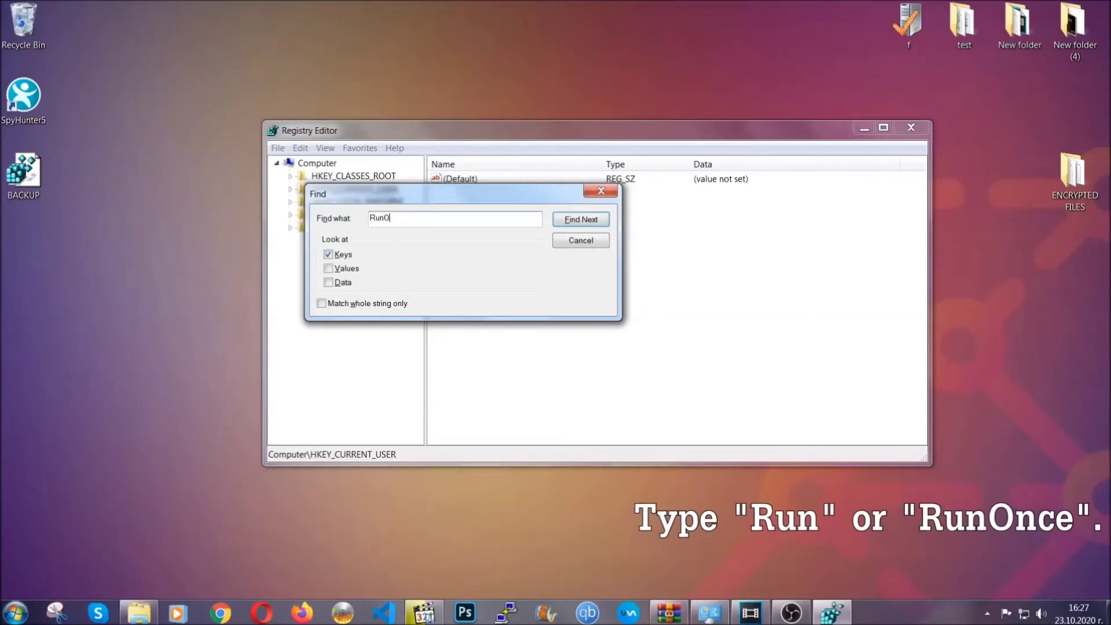
left_click(594, 223)
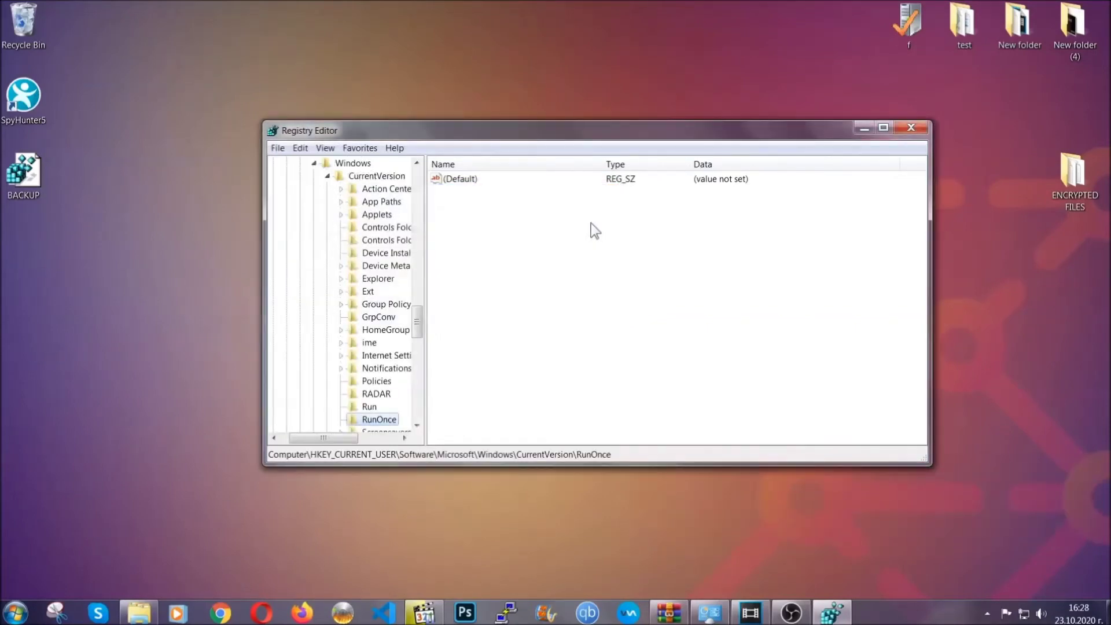
left_click_drag(418, 322, 416, 335)
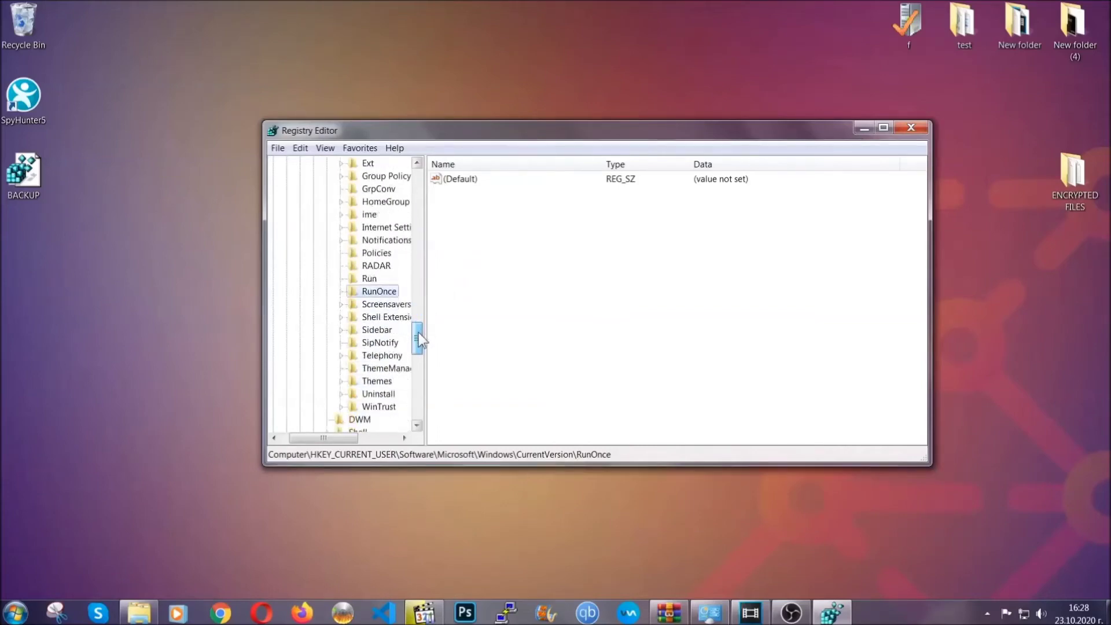
left_click(369, 279)
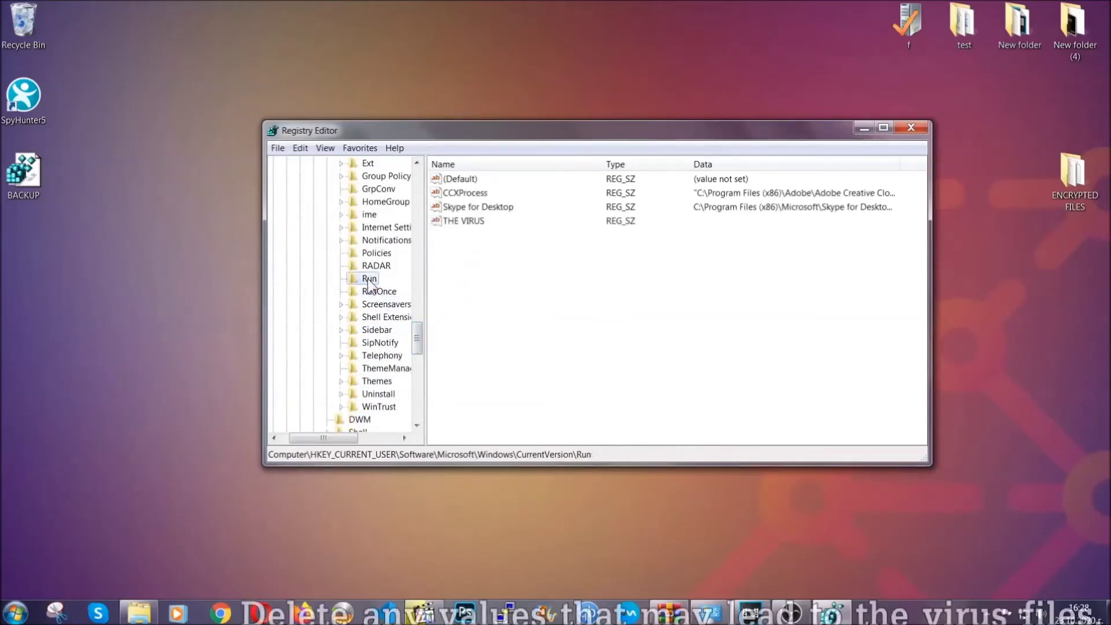
- Delete the THE VIRUS value from the Run key, confirming the deletion
left_click(456, 223)
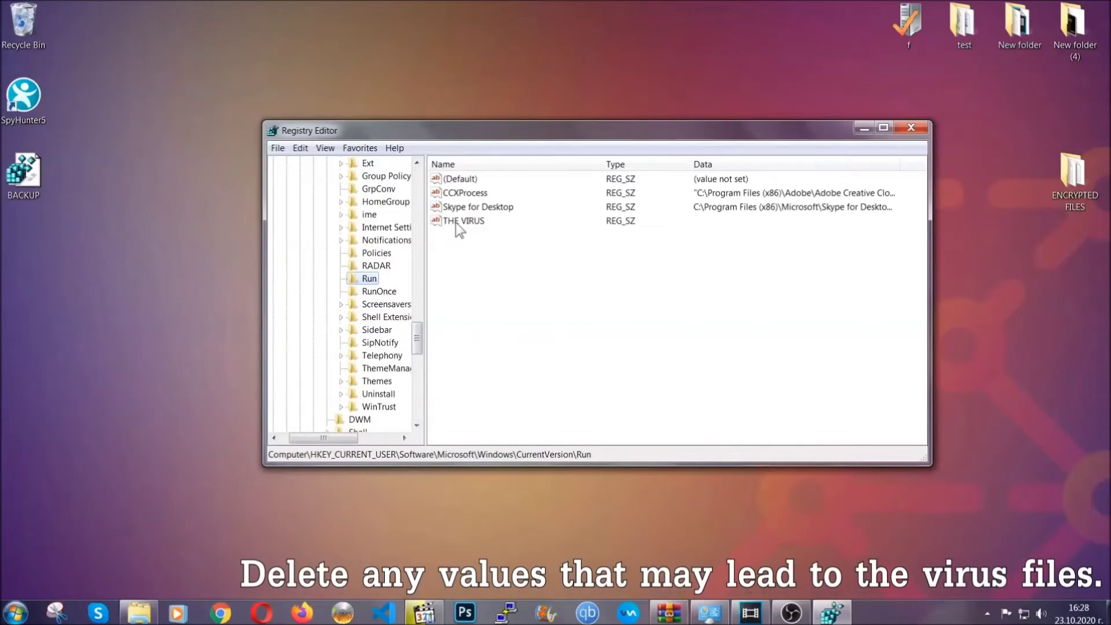
right_click(456, 223)
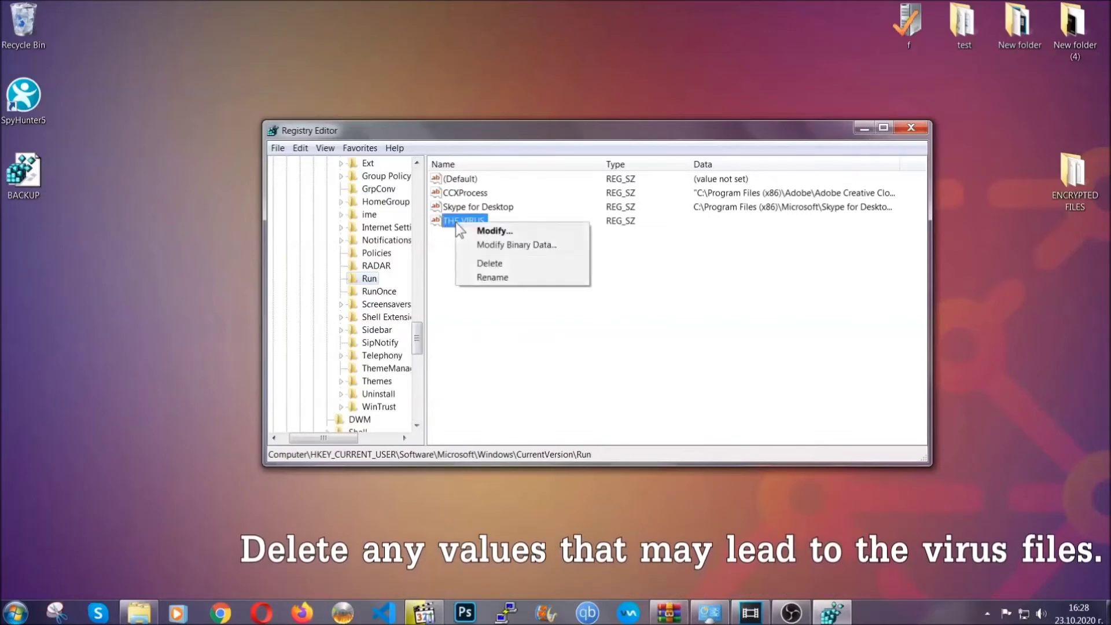
left_click(483, 264)
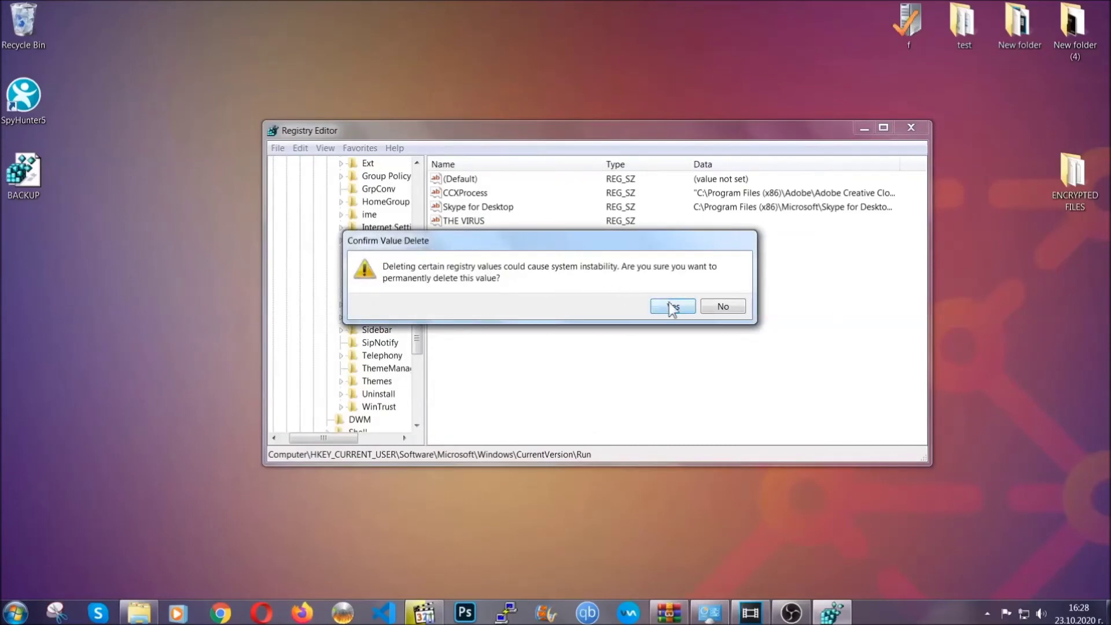
left_click(672, 306)
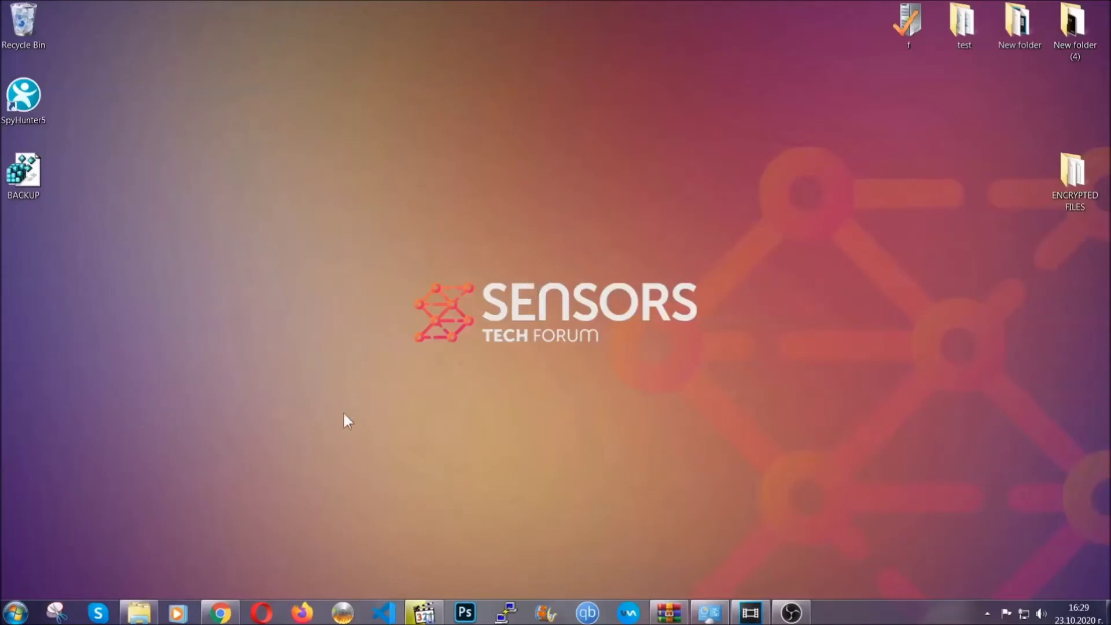
- Bring up the SensorsTechForum recovery article in Chrome and select its web address
left_click(219, 613)
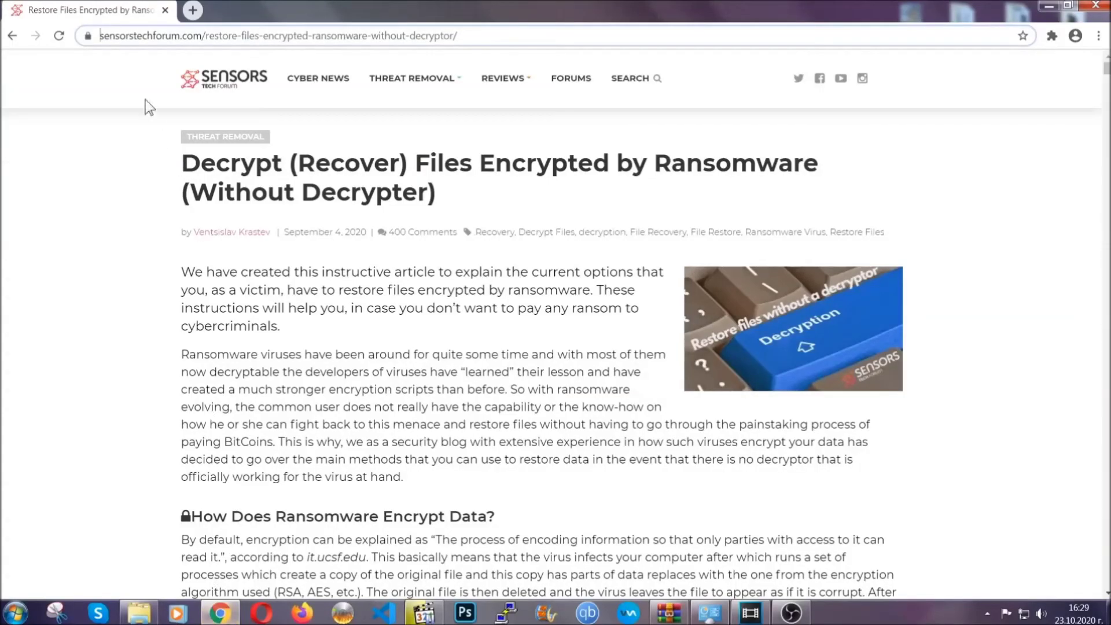
left_click(103, 36)
left_click_drag(100, 36, 501, 41)
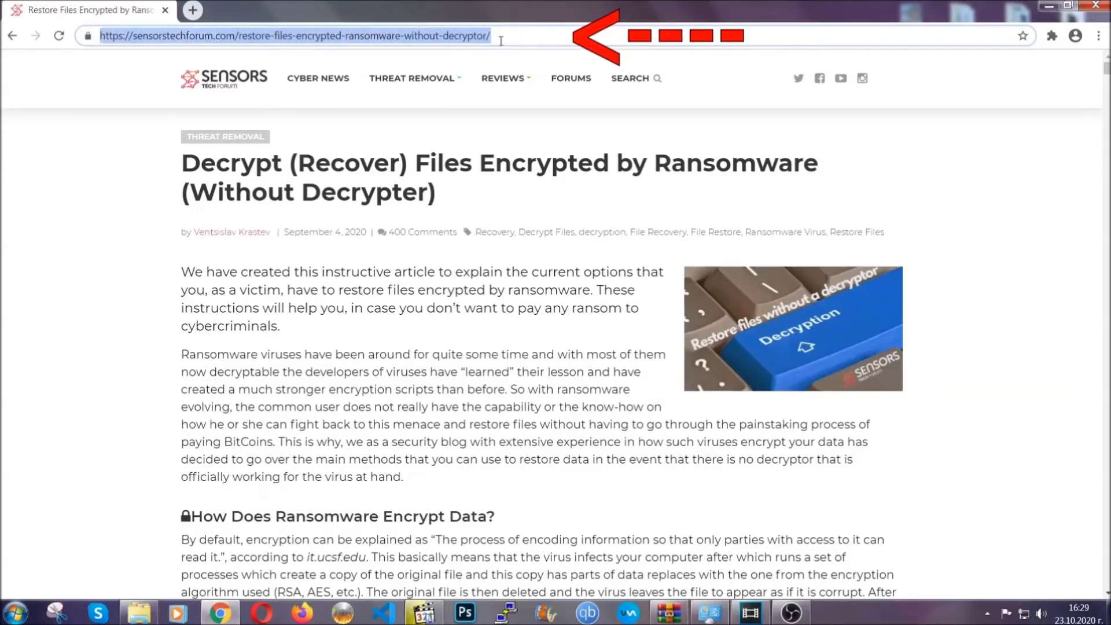
- Scroll to the Method 1–6 list and expand Method 2 – Restore Data via Windows Backup
mouse_move(499, 107)
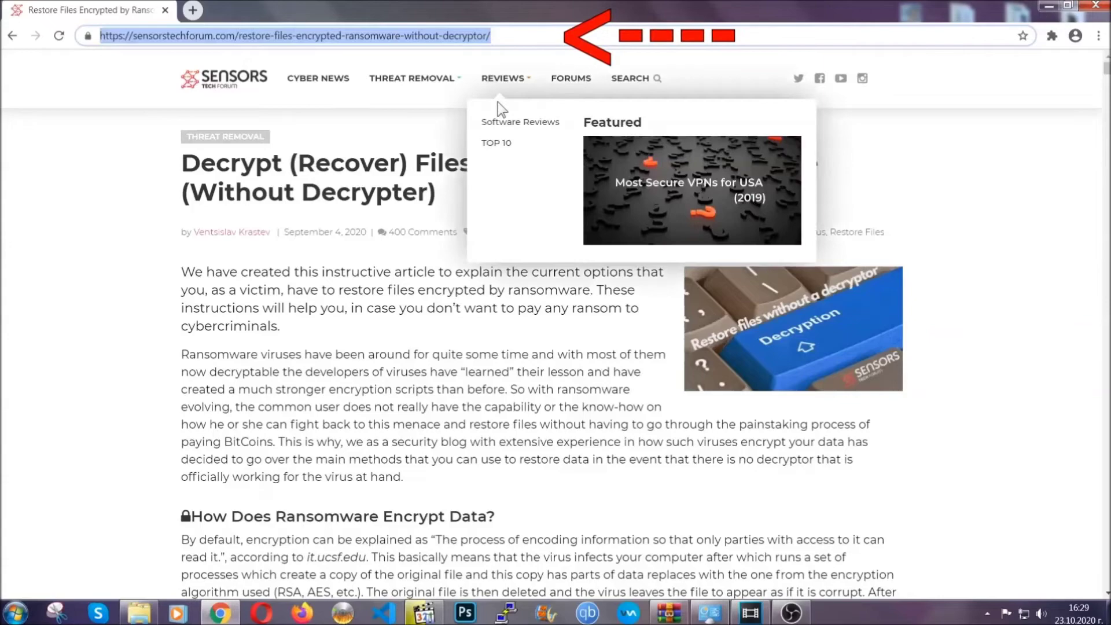
scroll(571, 316, "down", 5)
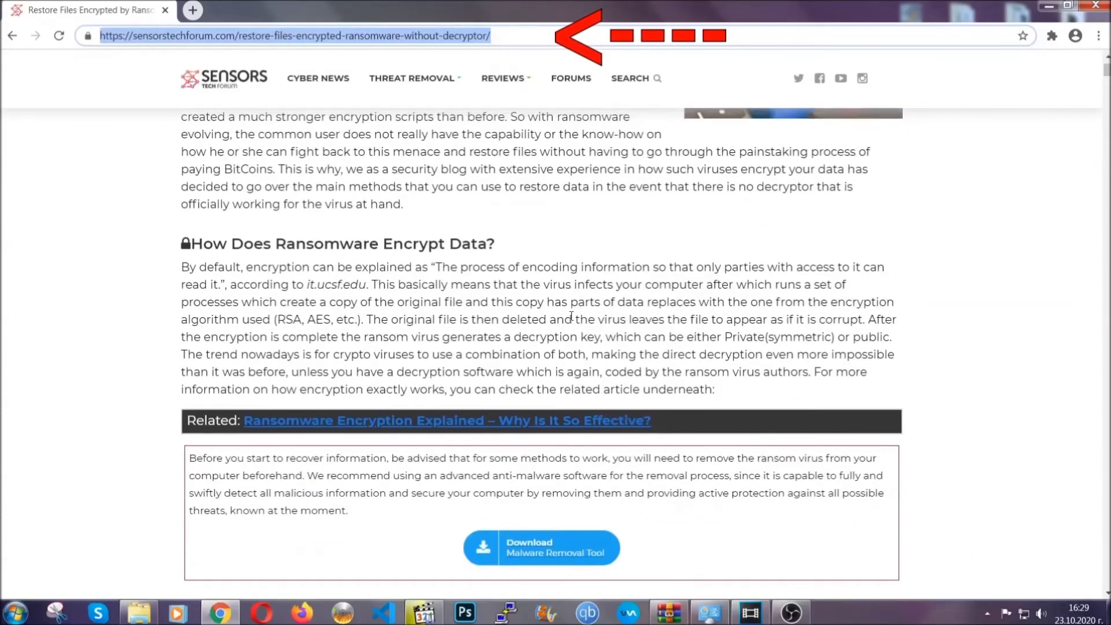
scroll(571, 315, "down", 6)
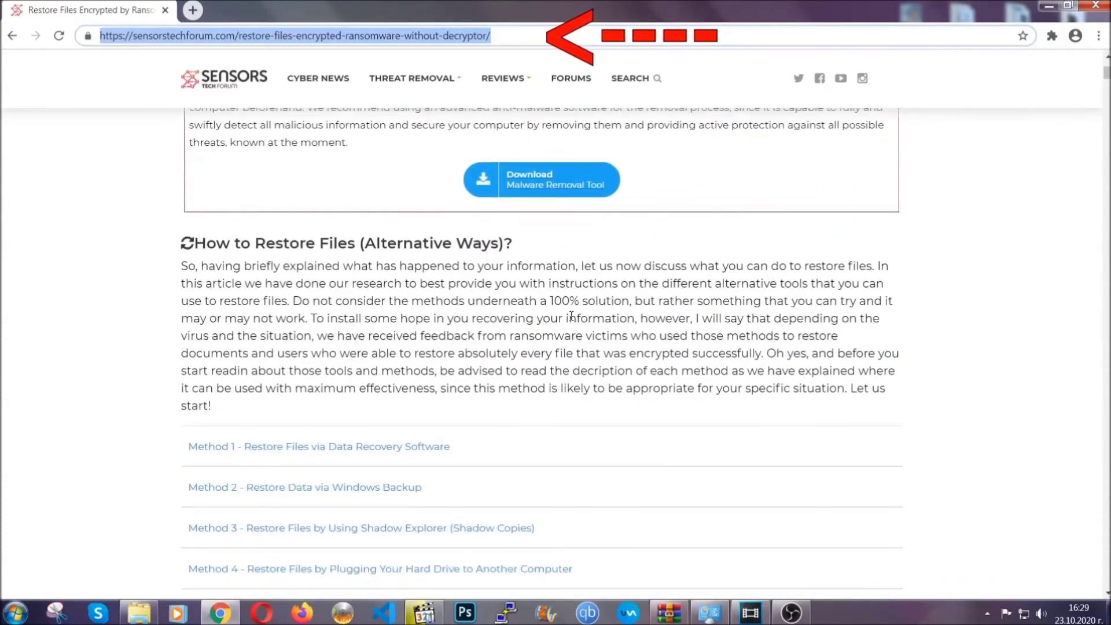
scroll(570, 315, "down", 4)
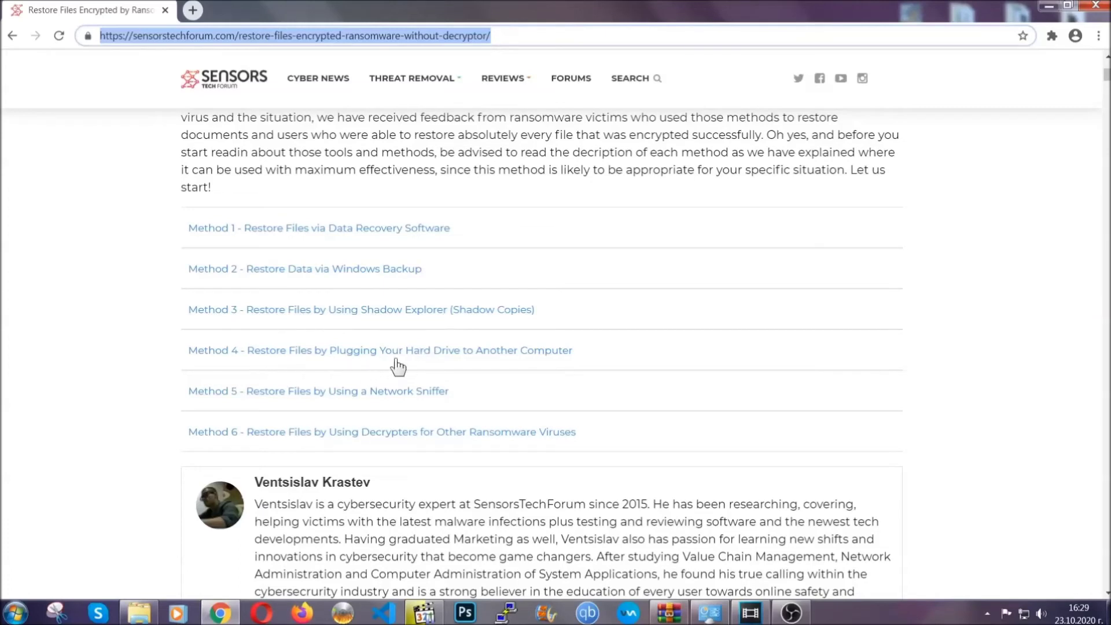
left_click(341, 268)
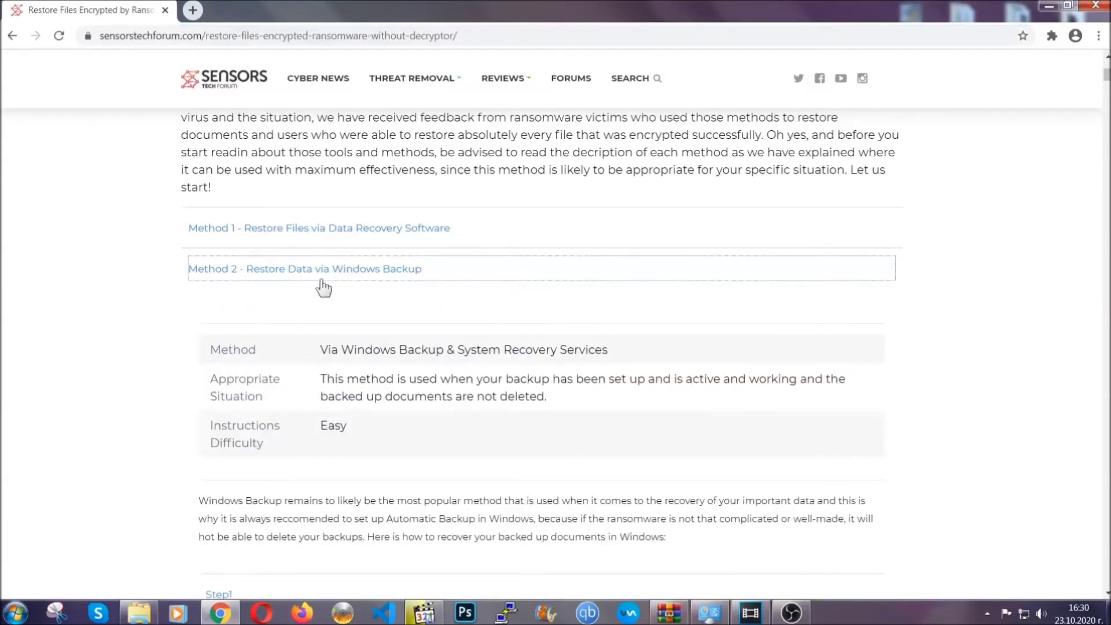
- Expand Step1, Step2 and Step3 of the Windows Backup restore method
left_click_drag(321, 346, 388, 429)
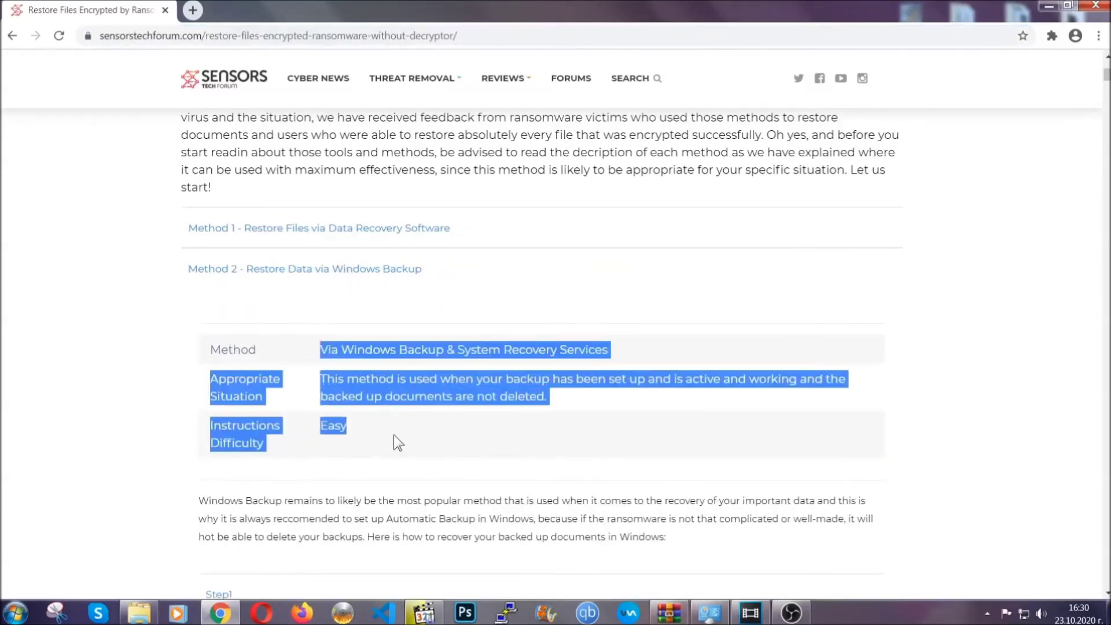
left_click(395, 433)
scroll(397, 431, "down", 4)
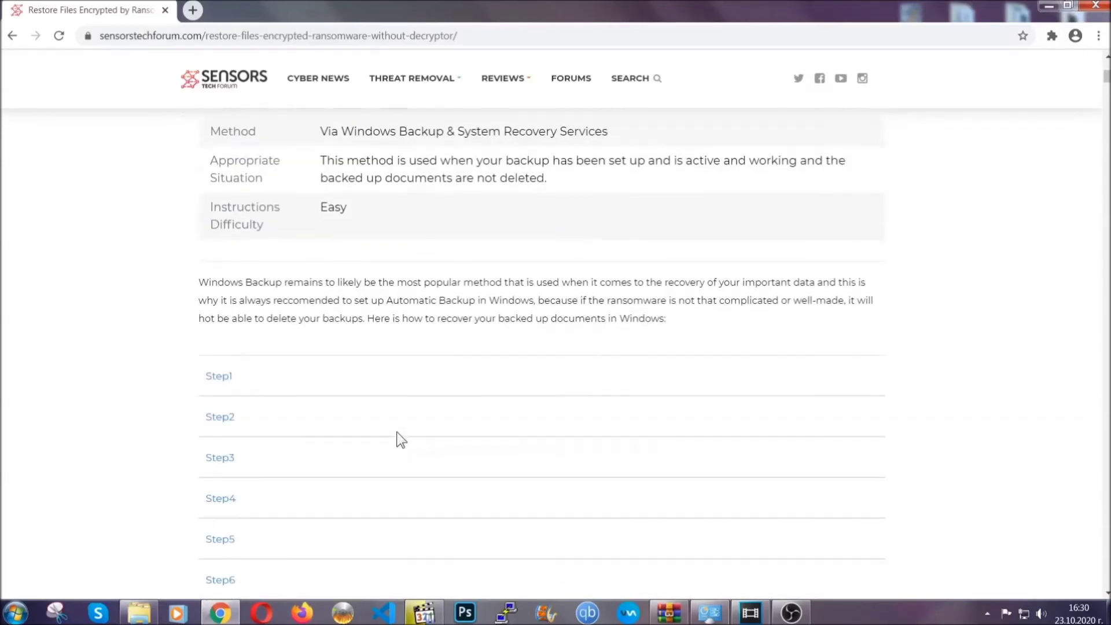
left_click(229, 304)
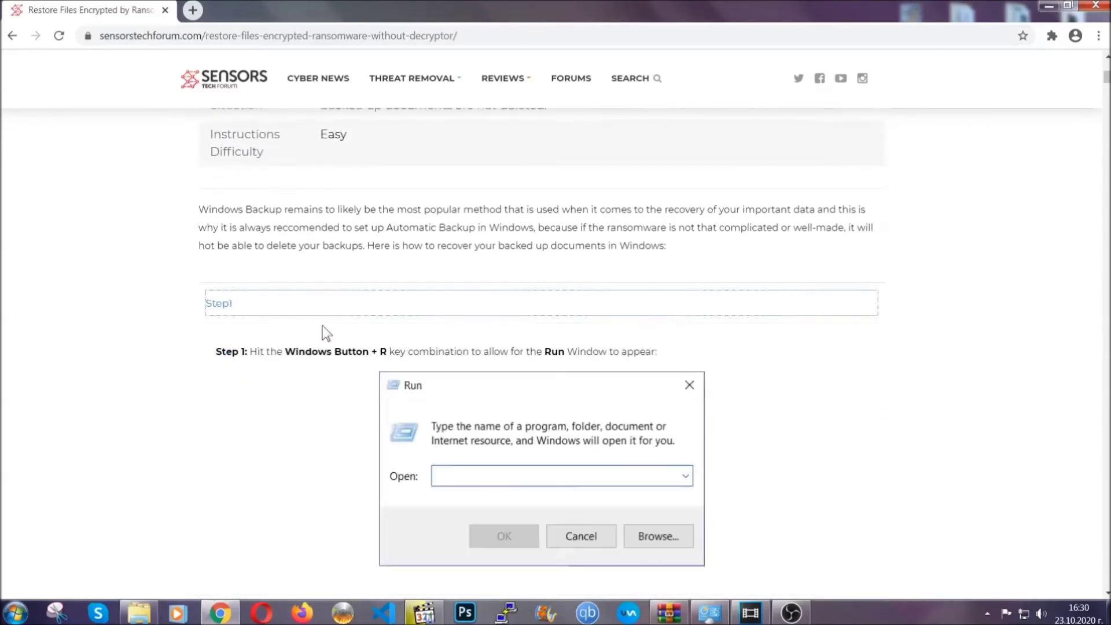
scroll(520, 363, "down", 5)
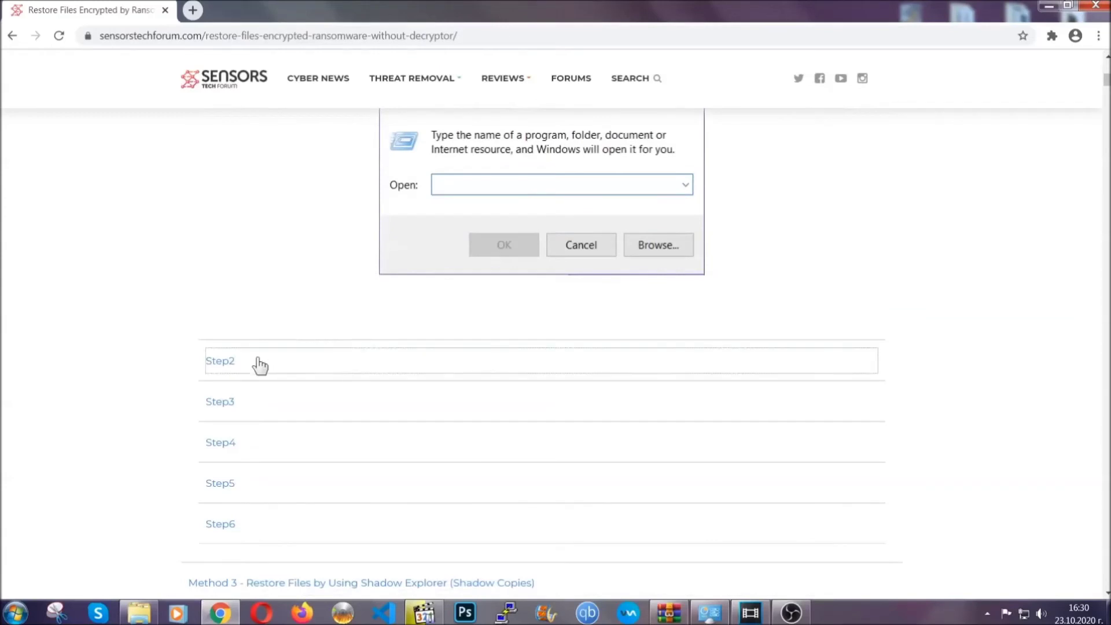
left_click(260, 365)
scroll(498, 365, "down", 5)
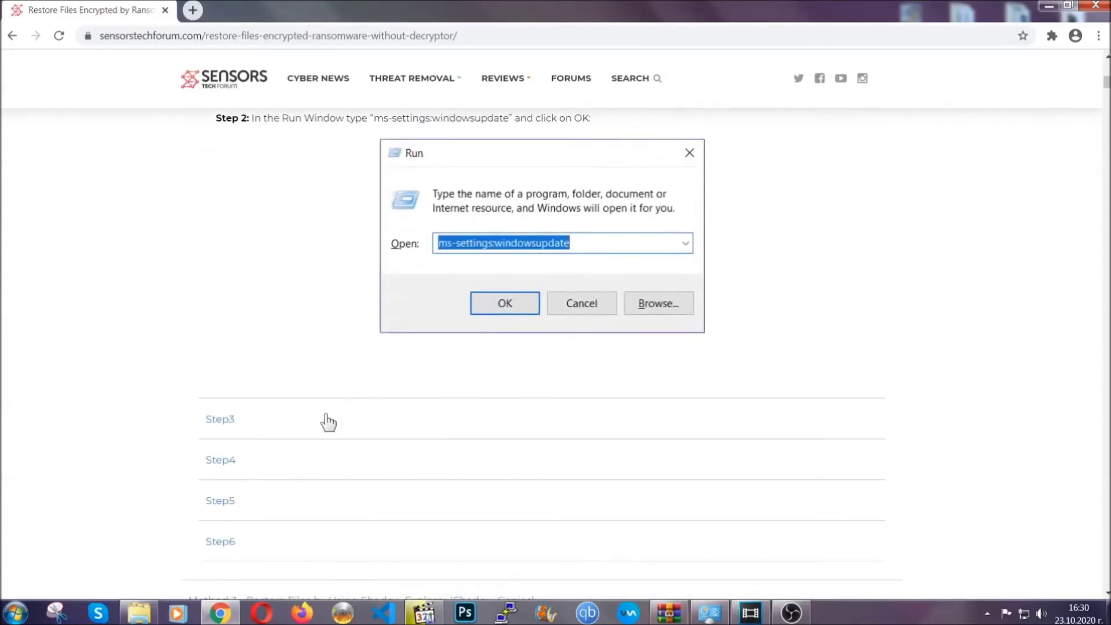
left_click(328, 422)
- Scroll down through the expanded steps, then back up toward the article's title
scroll(492, 398, "down", 4)
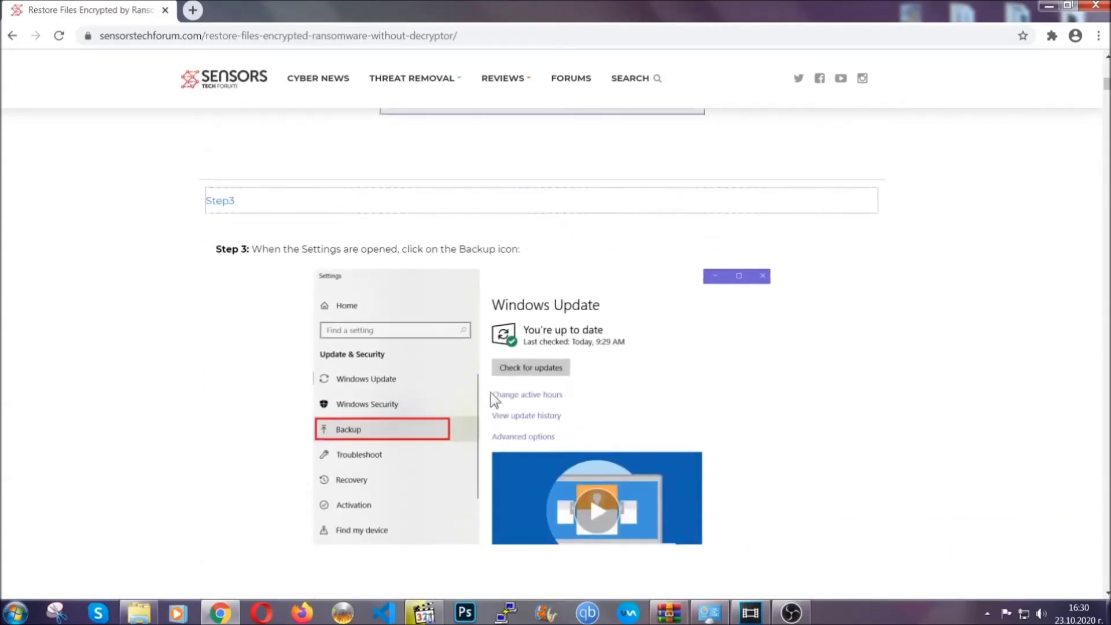
scroll(490, 393, "down", 3)
scroll(488, 395, "down", 2)
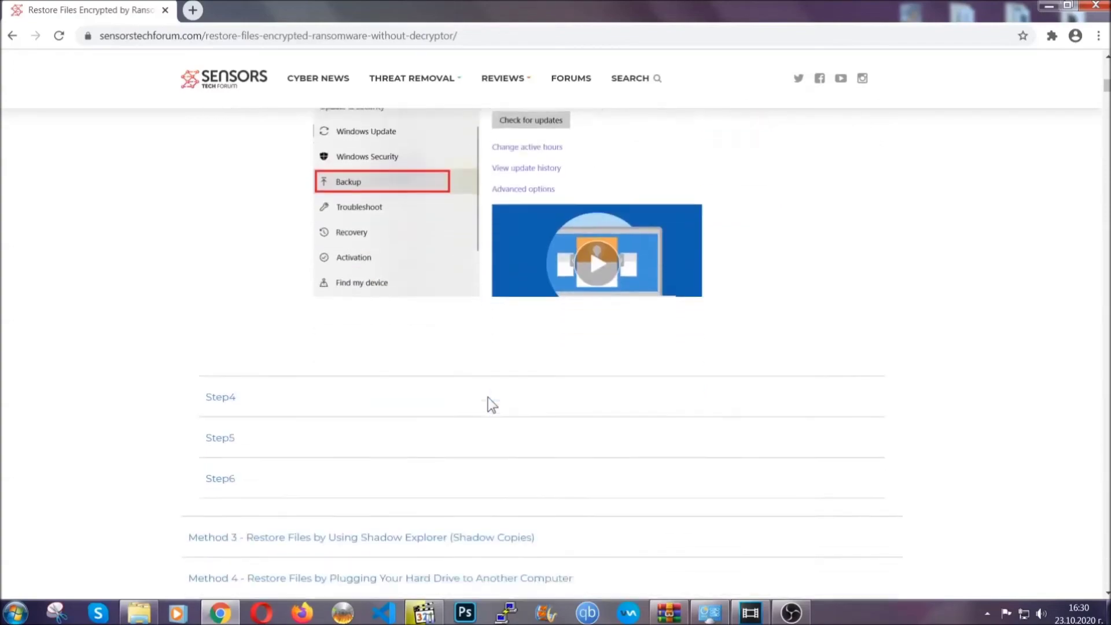
scroll(488, 396, "down", 8)
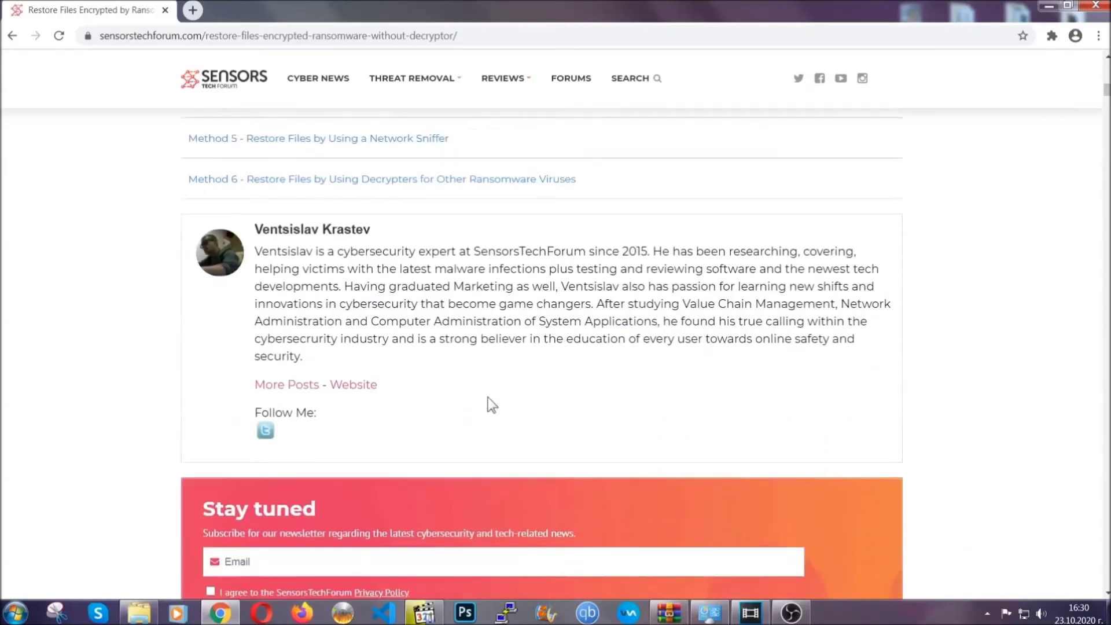
scroll(488, 397, "up", 20)
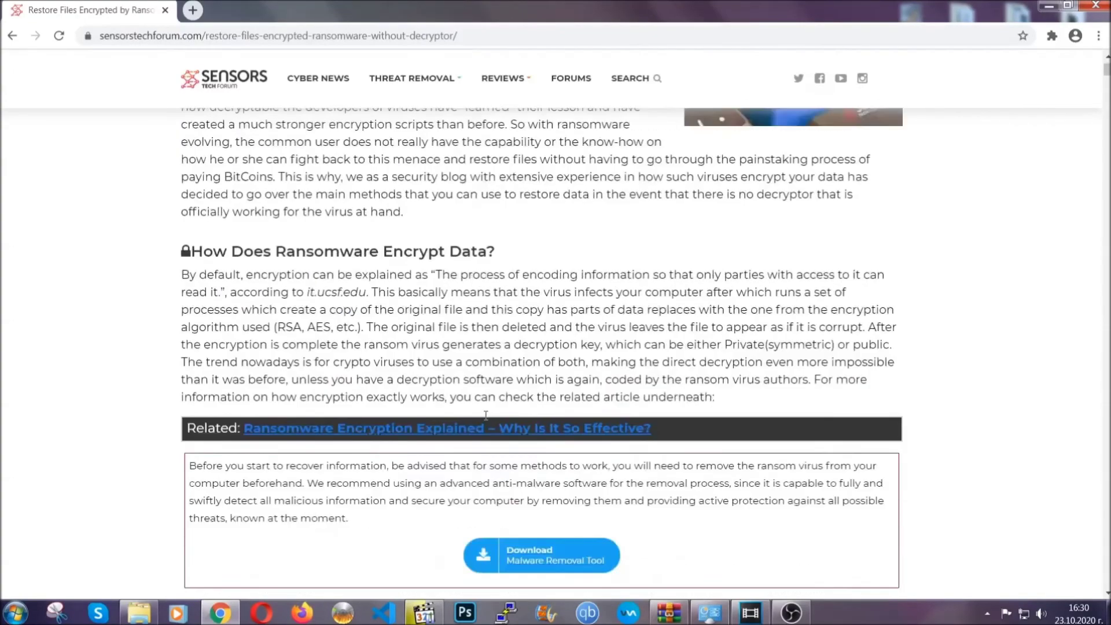
scroll(492, 404, "up", 5)
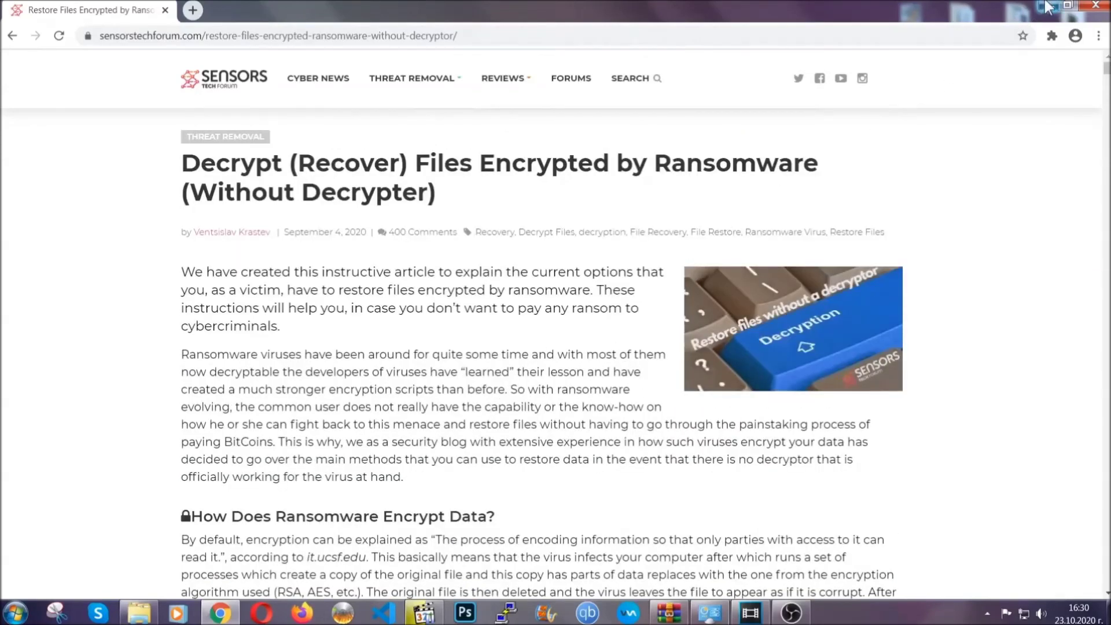
- Minimize the Chrome article window to reveal the desktop with the BACKUP export and ENCRYPTED FILES folder
left_click(1046, 3)
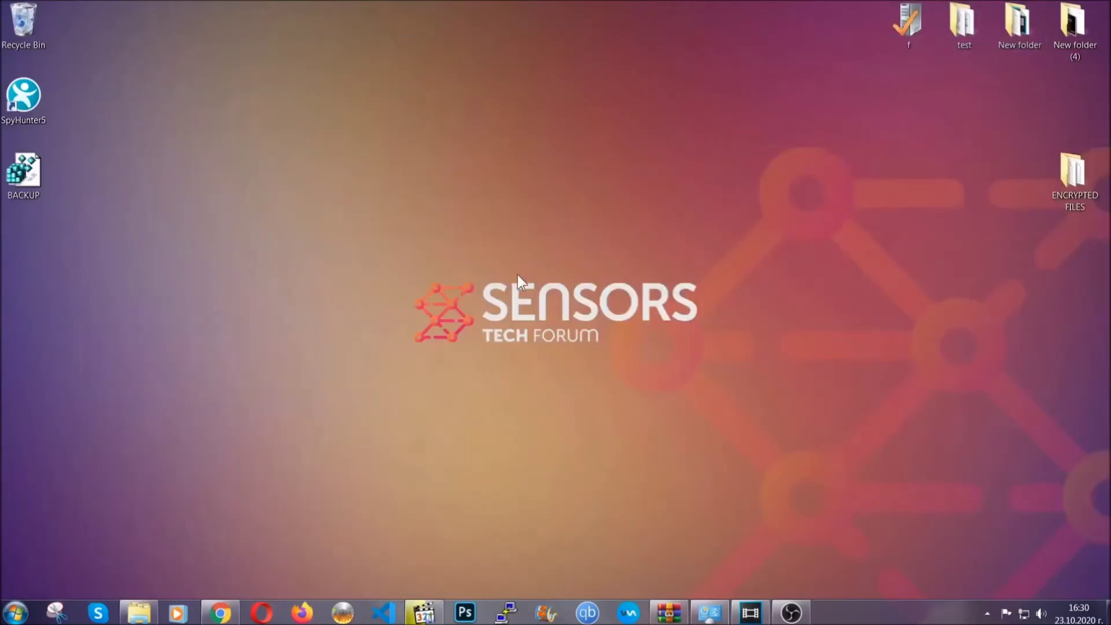